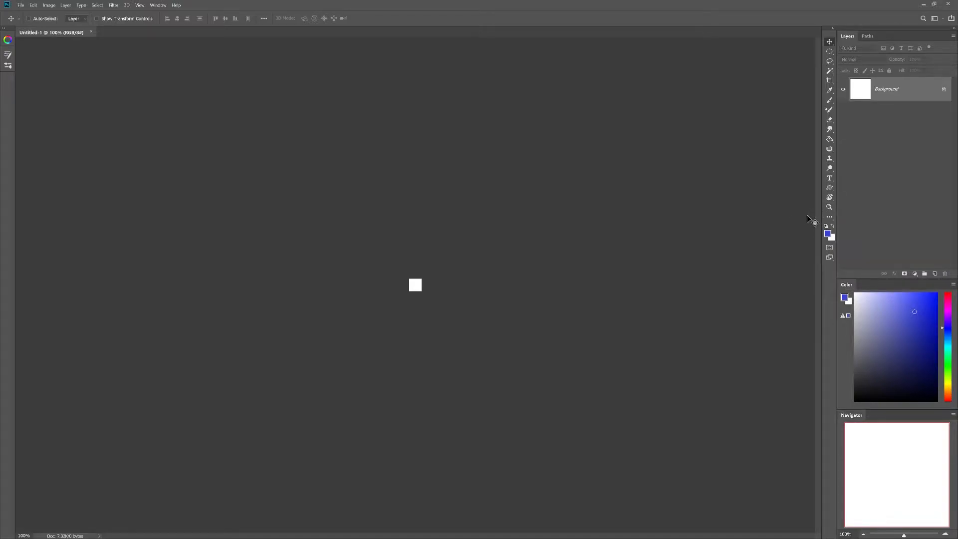
Step: Scrubby-zoom the blank canvas to 2860% so it fills most of the workspace
left_click(829, 207)
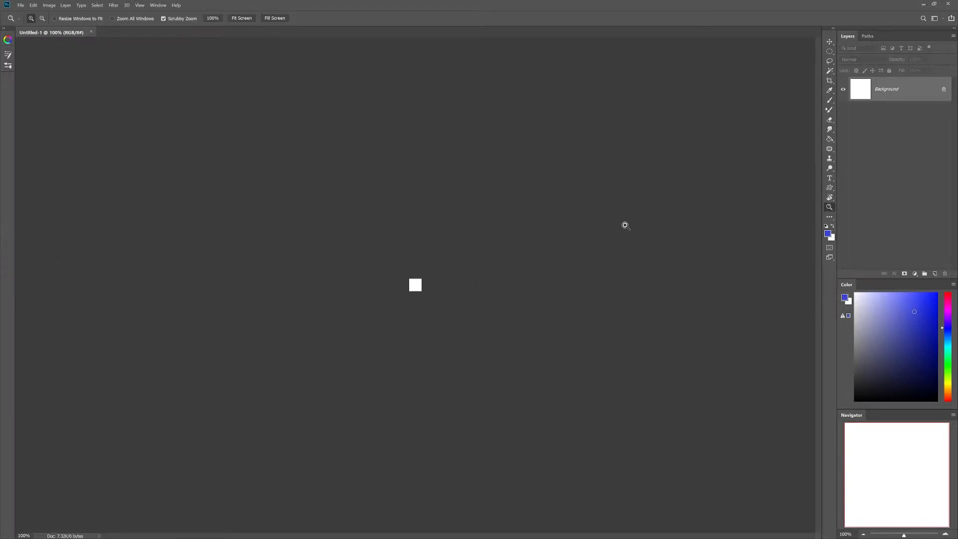
left_click_drag(402, 291, 735, 210)
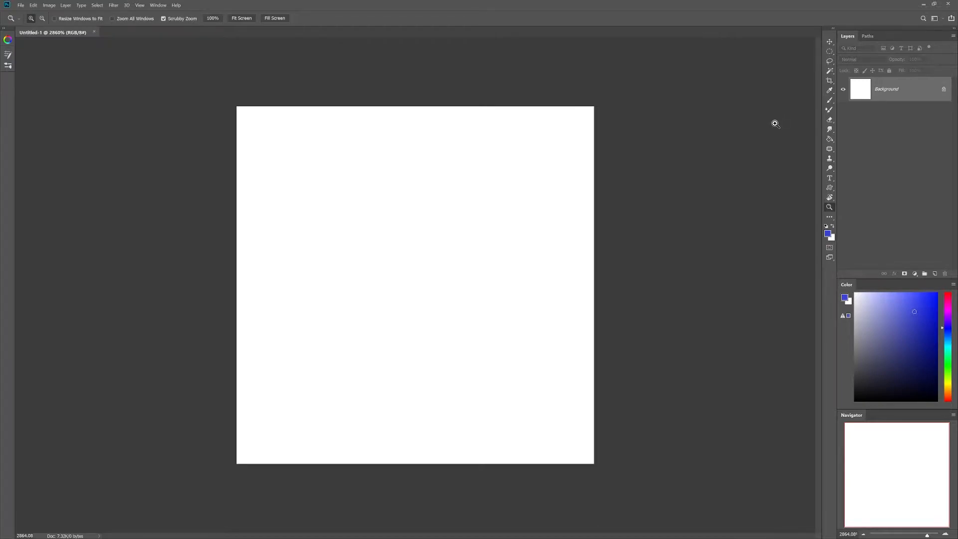
left_click(829, 100)
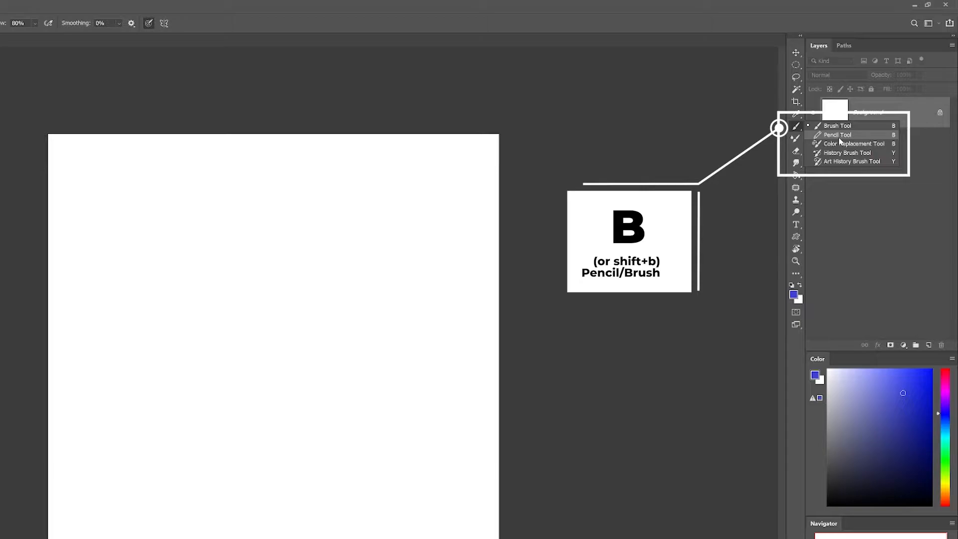
Step: Switch to the Pencil tool and try sizes of 1 px and 3 px in the size picker
left_click(838, 136)
left_click(49, 24)
left_click(53, 55)
left_click(42, 26)
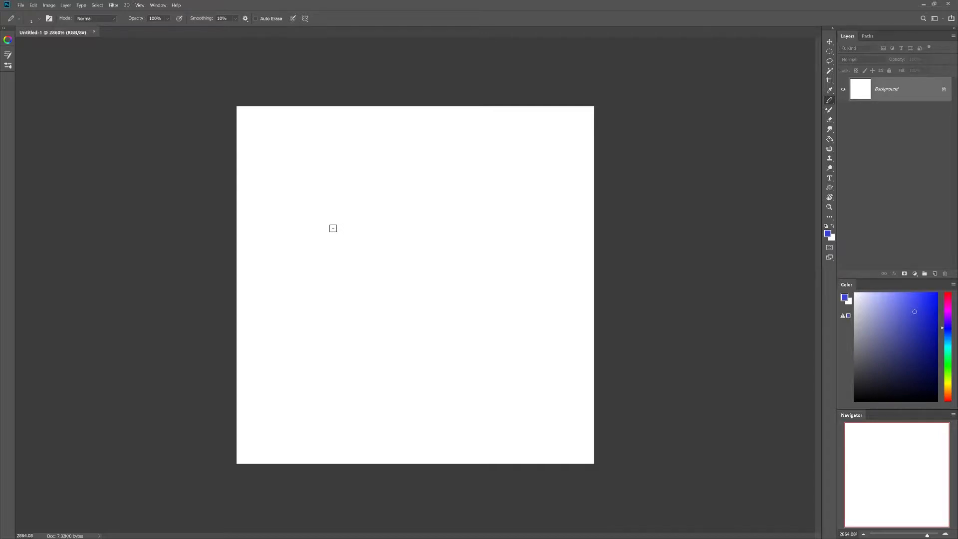
left_click(39, 19)
left_click_drag(42, 43, 55, 41)
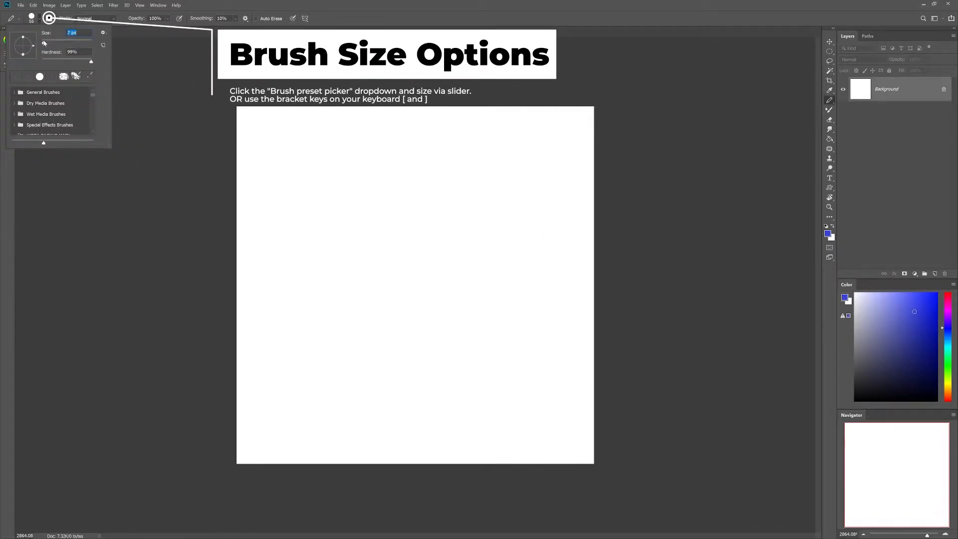
left_click(654, 104)
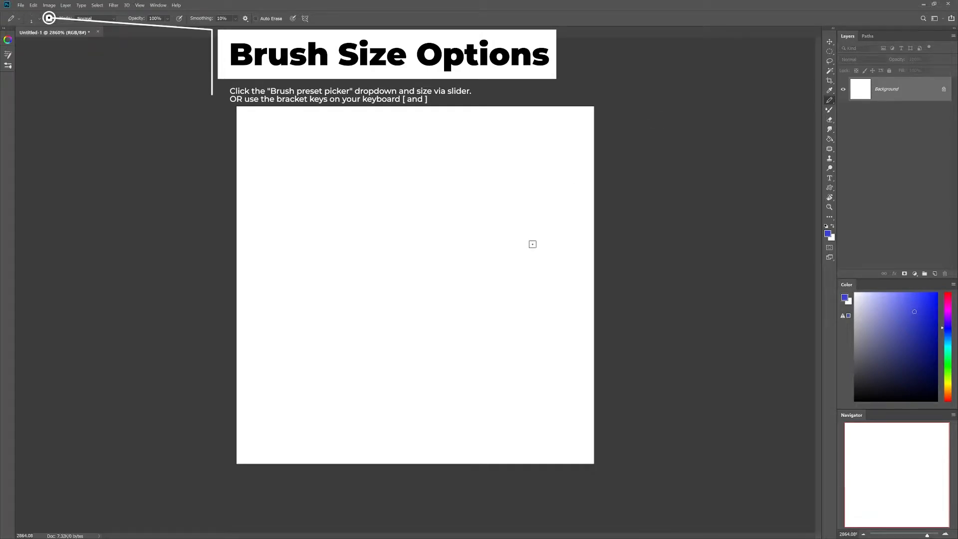
Step: Bring the pencil back to 1 px with the bracket keys, then select the Eraser
key("bracketright")
key("bracketright")
key("bracketright")
key("bracketright")
key("bracketright")
key("bracketright")
key("bracketright")
key("bracketright")
key("bracketright")
key("bracketright")
key("bracketright")
key("bracketright")
key("bracketright")
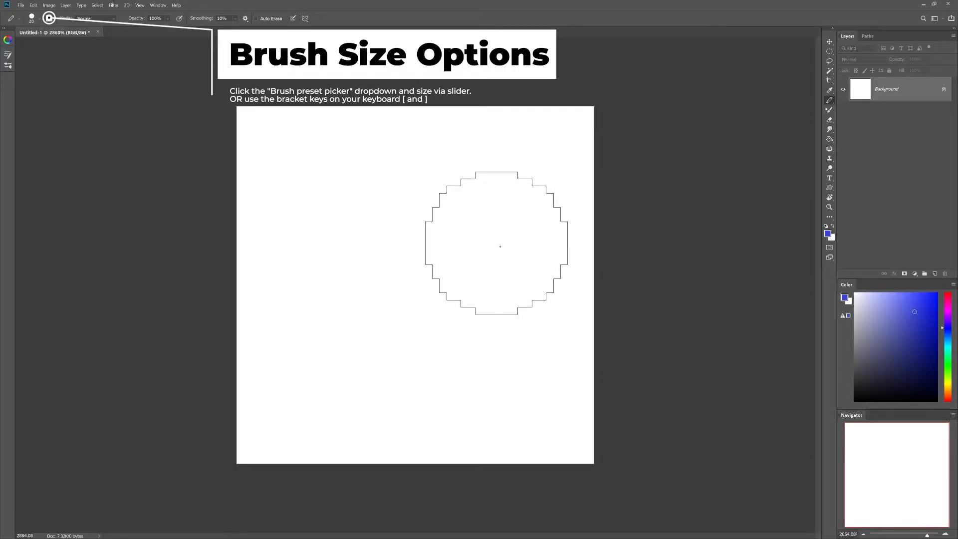
key("bracketleft")
key("bracketleft")
key("bracketleft")
key("bracketleft")
key("bracketleft")
key("bracketleft")
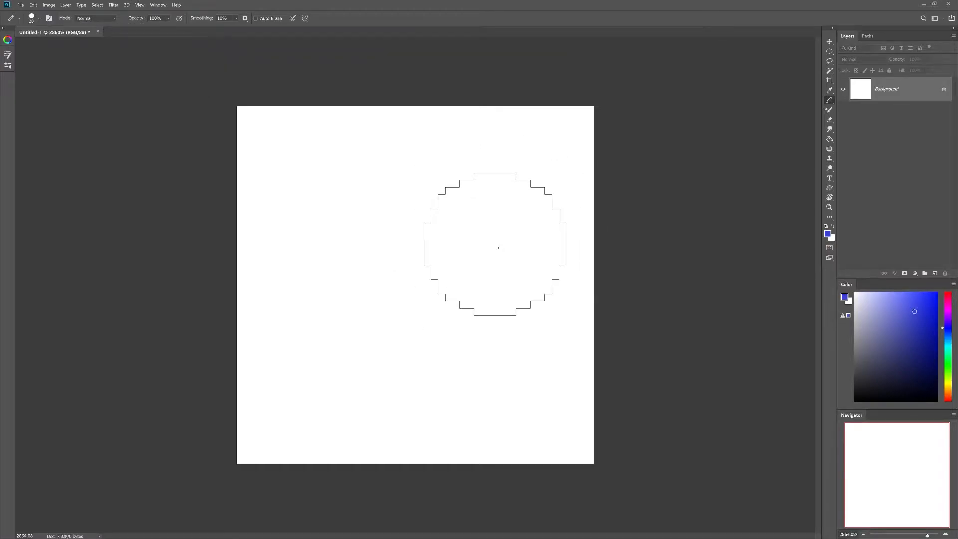
key("bracketleft")
key("bracketleft")
key("bracketleft")
key("bracketleft")
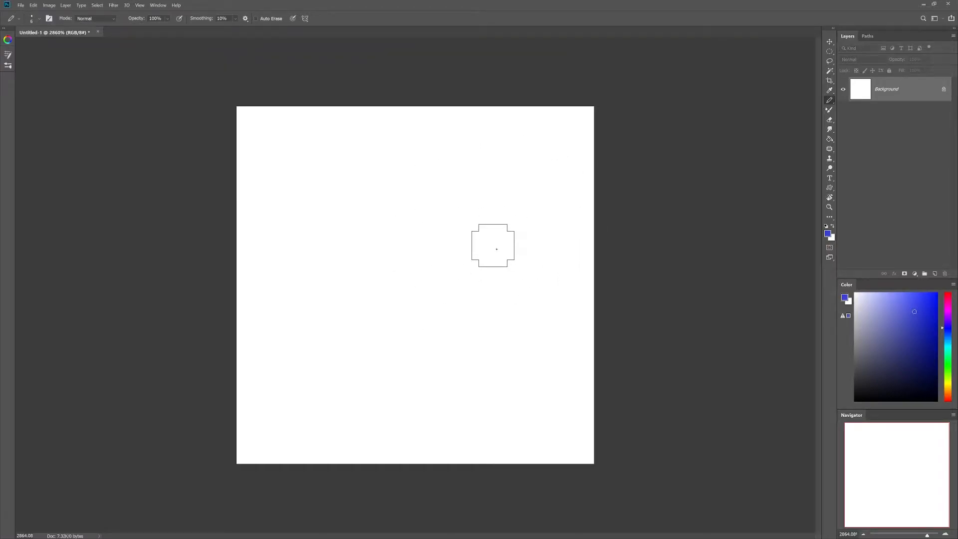
key("bracketleft")
left_click(830, 120)
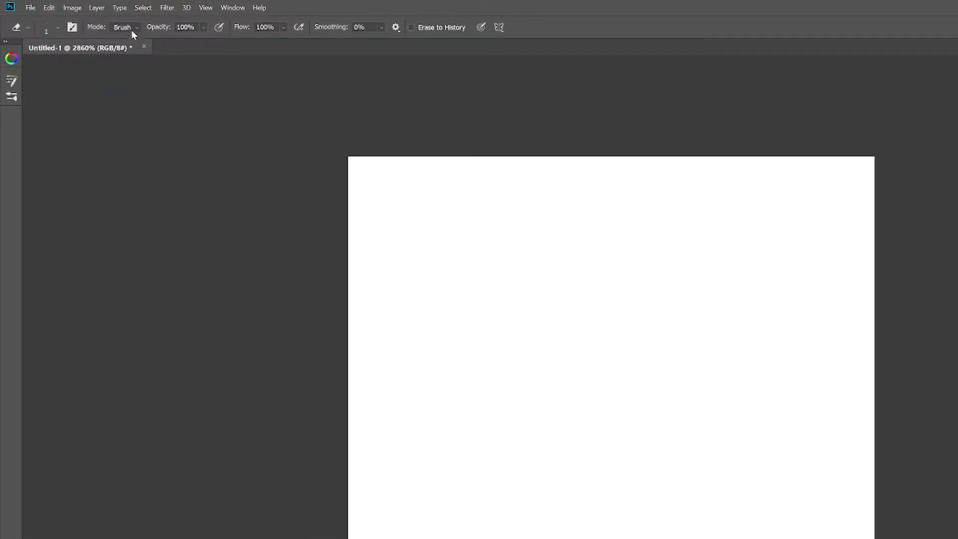
Step: Set the Eraser to Pencil mode at 2 px, then return to the Pencil with default black/white colours
left_click(137, 26)
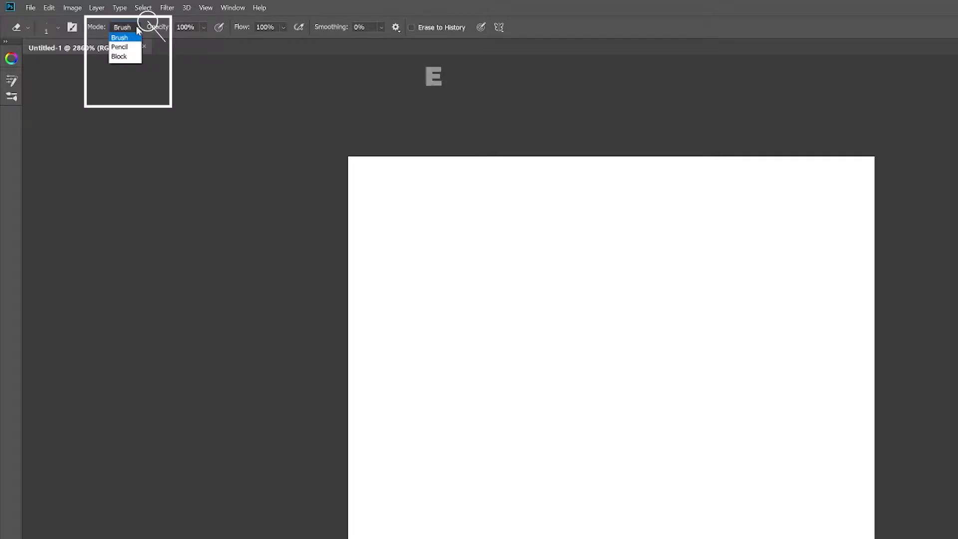
left_click(127, 48)
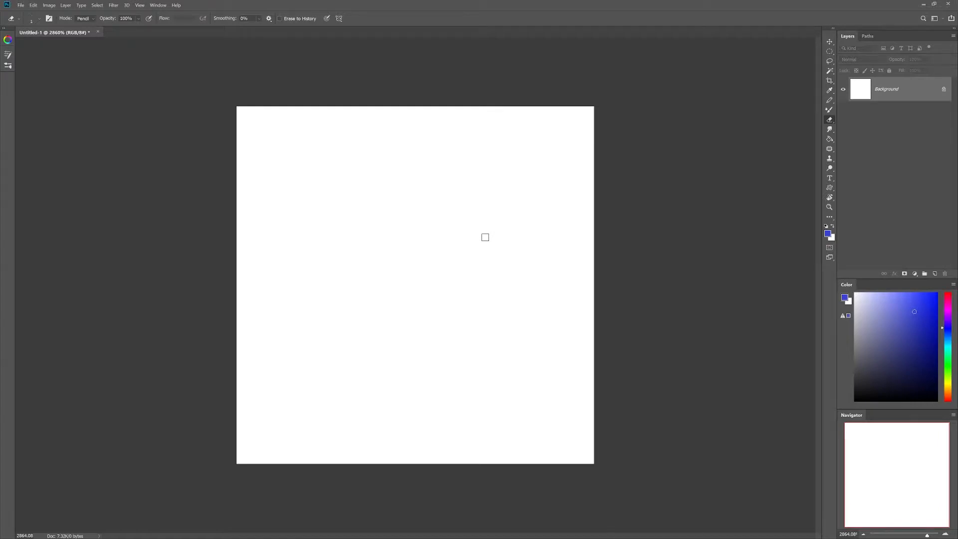
key("bracketright")
key("bracketright")
key("bracketright")
key("bracketleft")
key("bracketleft")
key("b")
key("d")
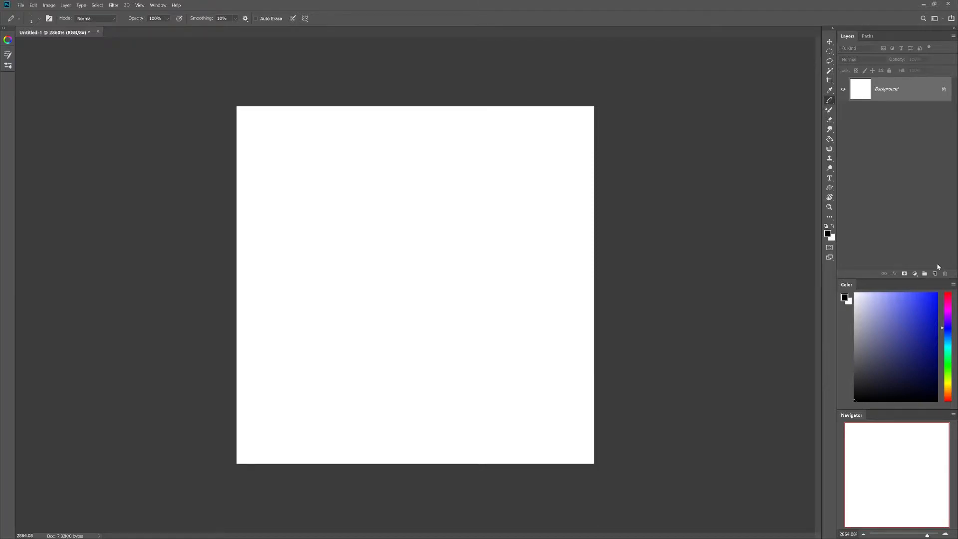
Step: Move the Layers tab to sit right after the Paths tab in its panel group
left_click(158, 4)
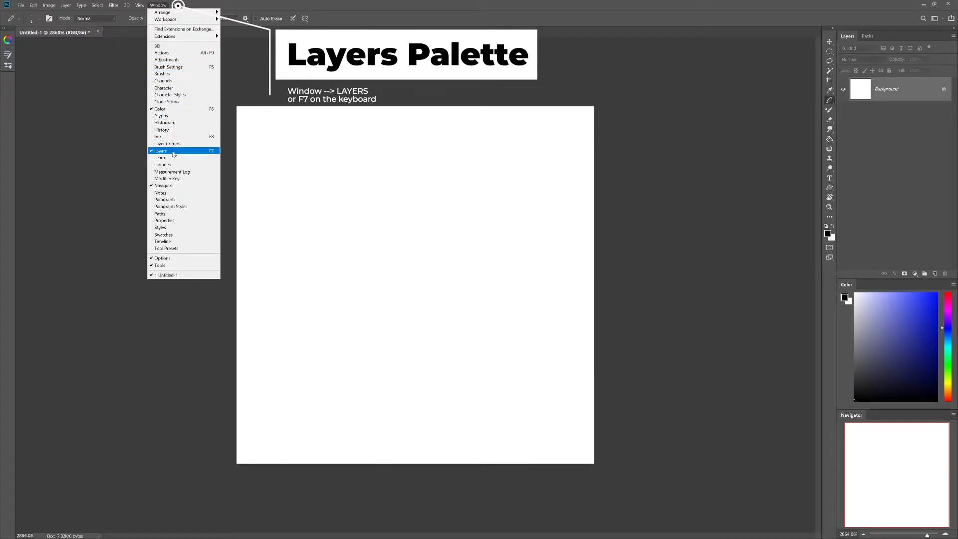
left_click(160, 7)
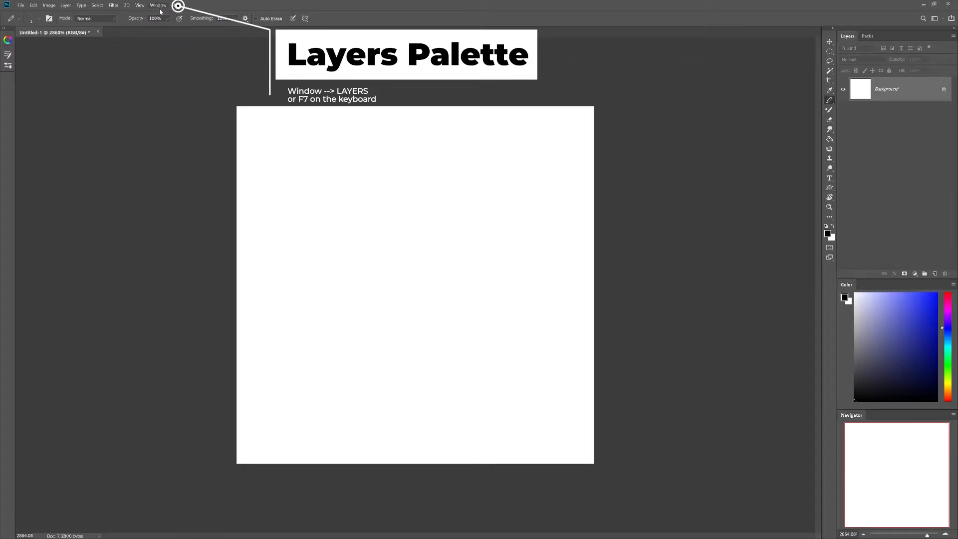
left_click_drag(847, 36, 866, 38)
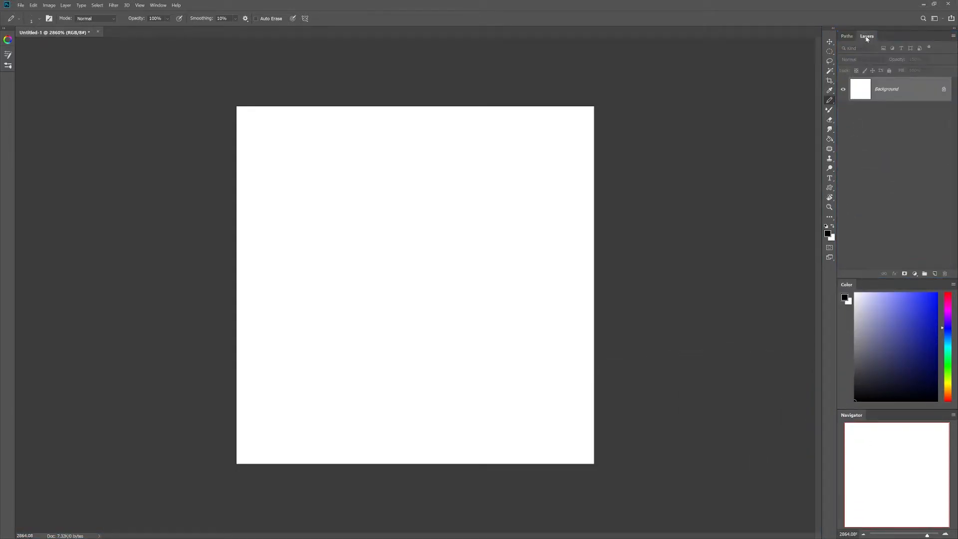
Step: Add Layer 1, then create a Layer 2 via the New Layer dialog and delete it
left_click(934, 274)
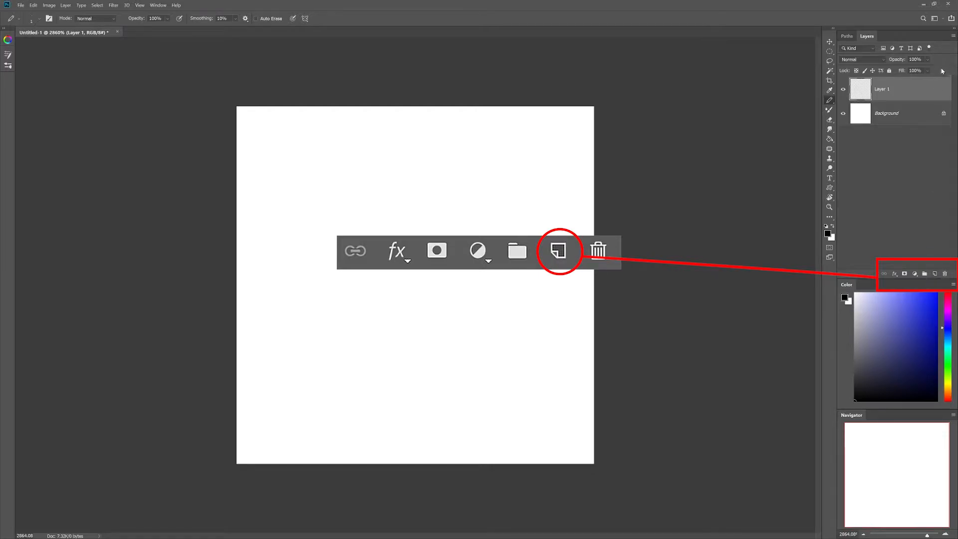
left_click(951, 37)
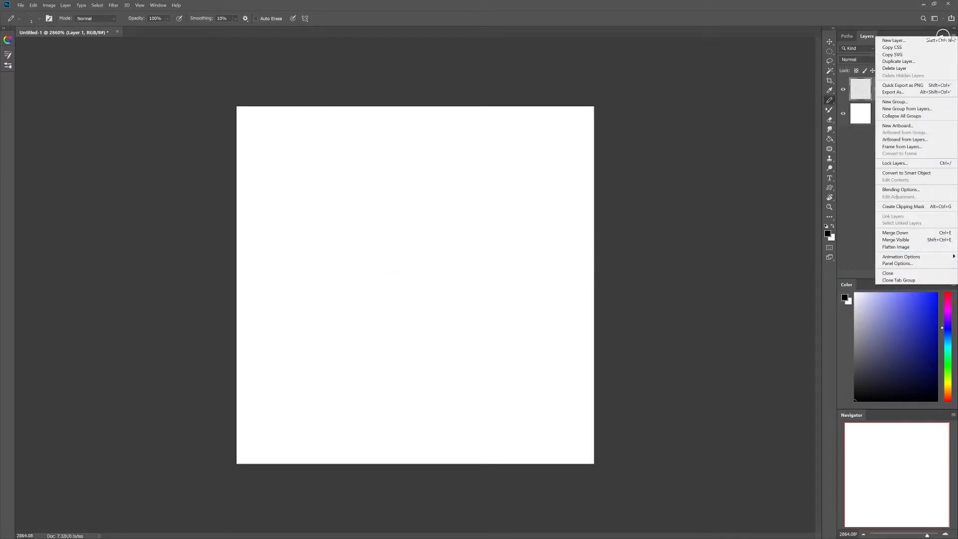
left_click(952, 37)
left_click(952, 36)
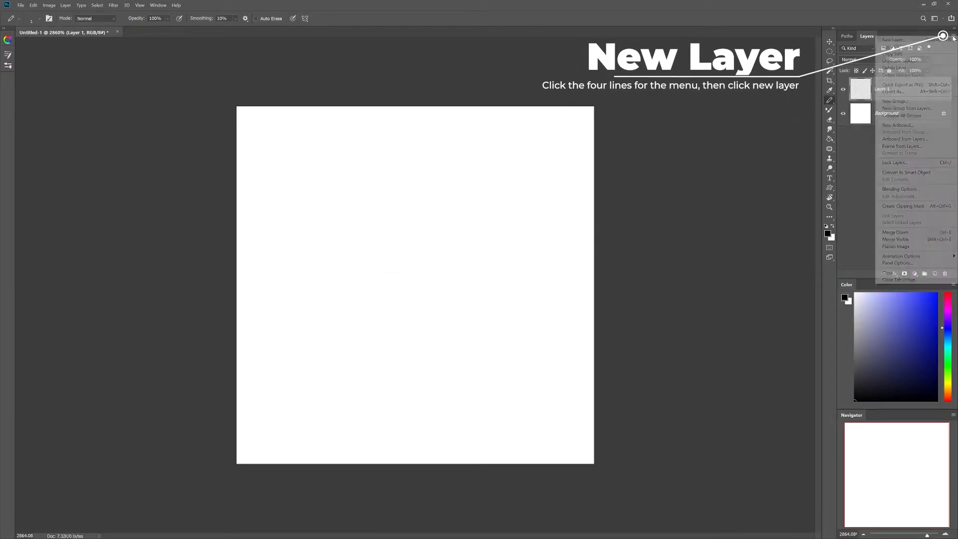
left_click(925, 42)
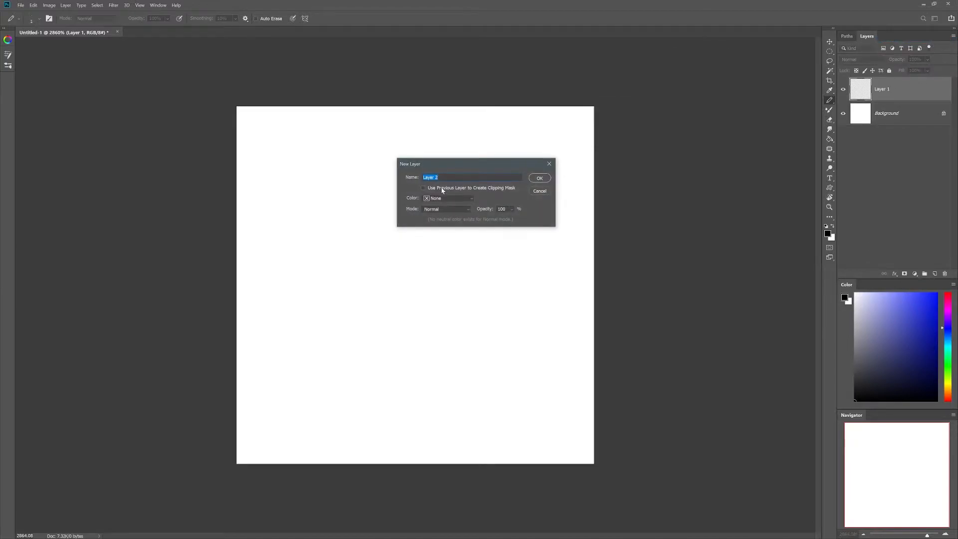
left_click(460, 196)
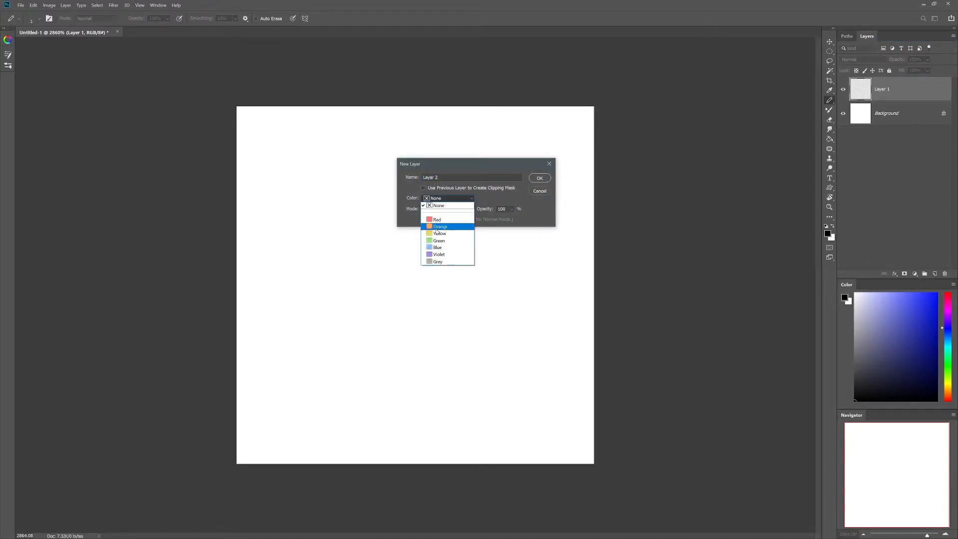
left_click(485, 196)
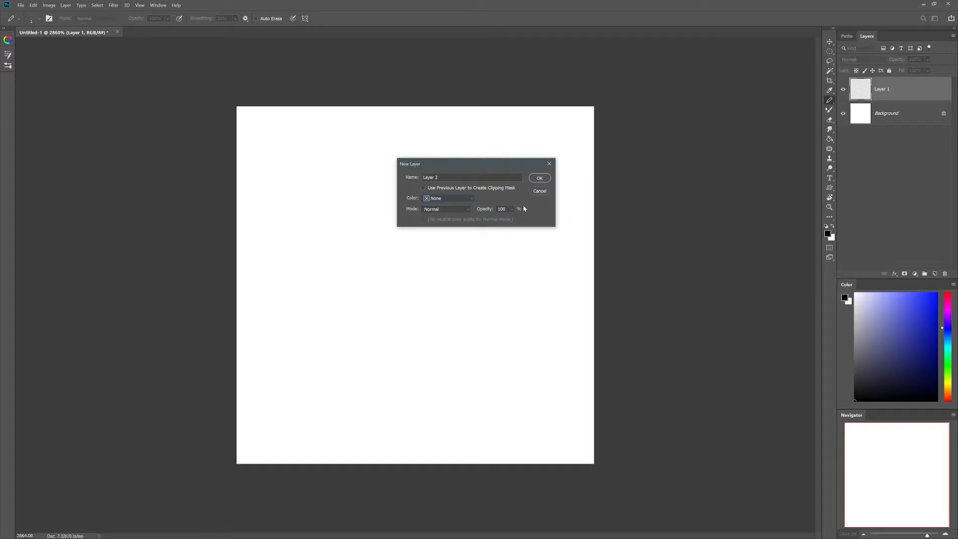
left_click(540, 179)
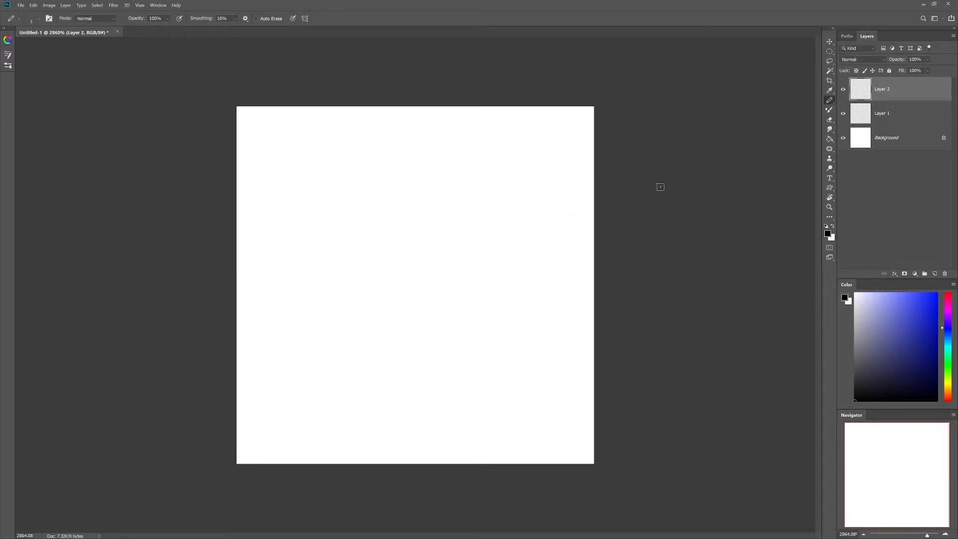
left_click(944, 274)
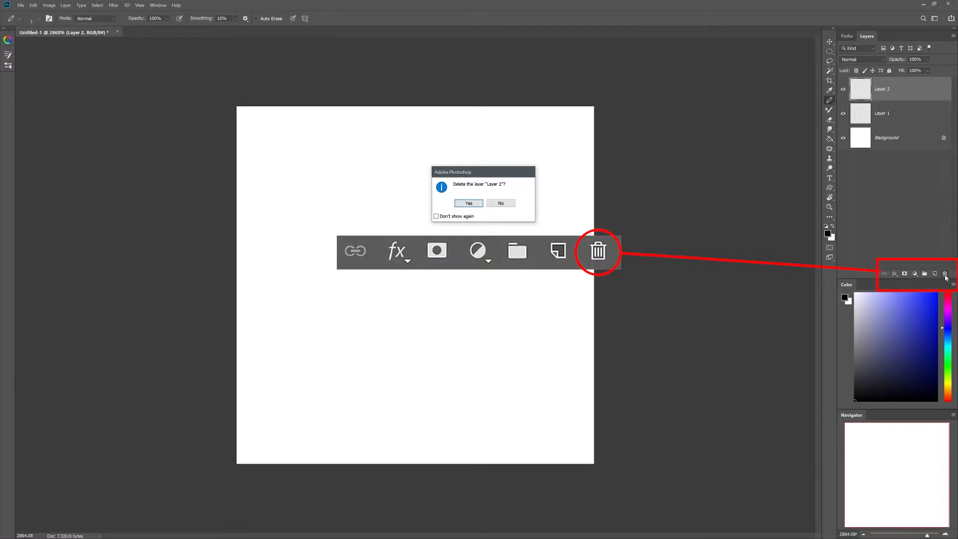
left_click(468, 203)
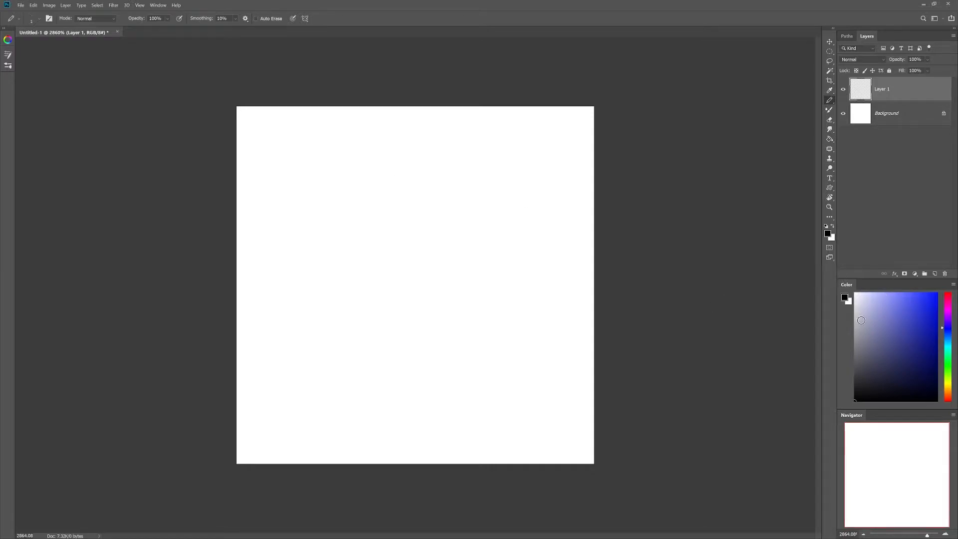
Step: Pencil a solid black pixel oval near the top of the canvas on Layer 1
left_click(157, 5)
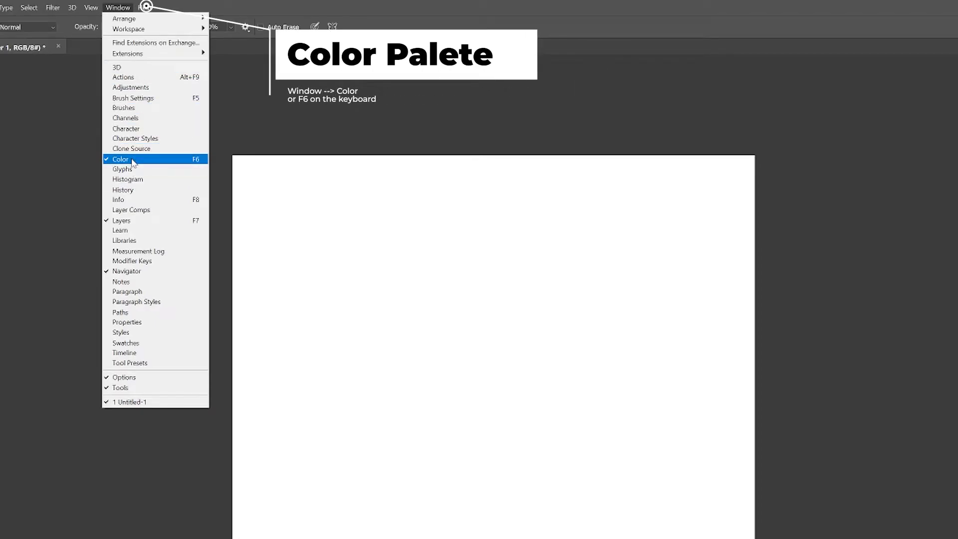
left_click(118, 8)
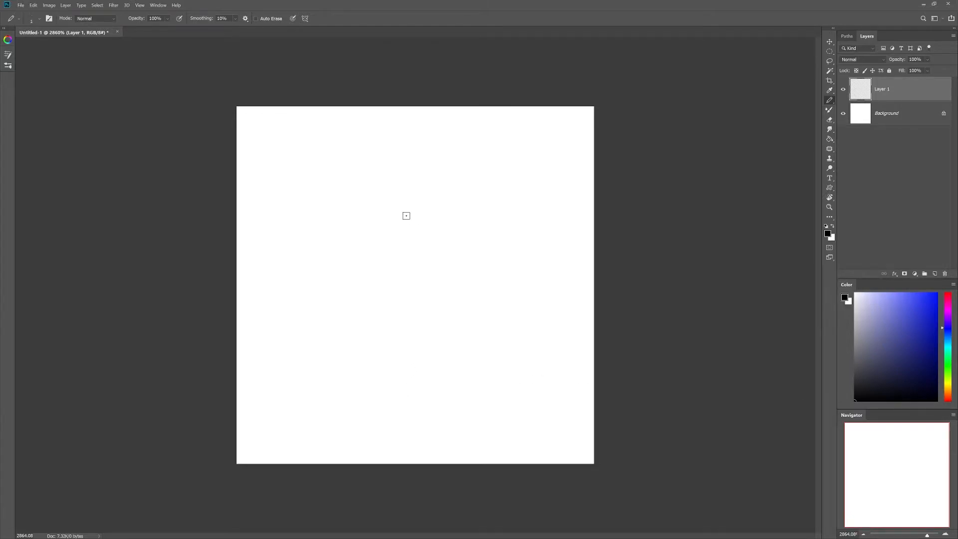
mouse_move(369, 159)
left_mouse_down()
mouse_move(349, 212)
mouse_move(370, 231)
mouse_move(416, 219)
mouse_move(369, 153)
mouse_move(449, 157)
mouse_move(454, 219)
mouse_move(461, 165)
mouse_move(464, 215)
mouse_move(410, 232)
mouse_move(363, 210)
mouse_move(418, 221)
mouse_move(446, 200)
mouse_move(434, 158)
mouse_move(368, 167)
mouse_move(406, 164)
mouse_move(394, 193)
mouse_move(406, 202)
mouse_move(448, 180)
mouse_move(403, 201)
mouse_move(452, 160)
mouse_move(453, 223)
mouse_move(469, 181)
left_mouse_up()
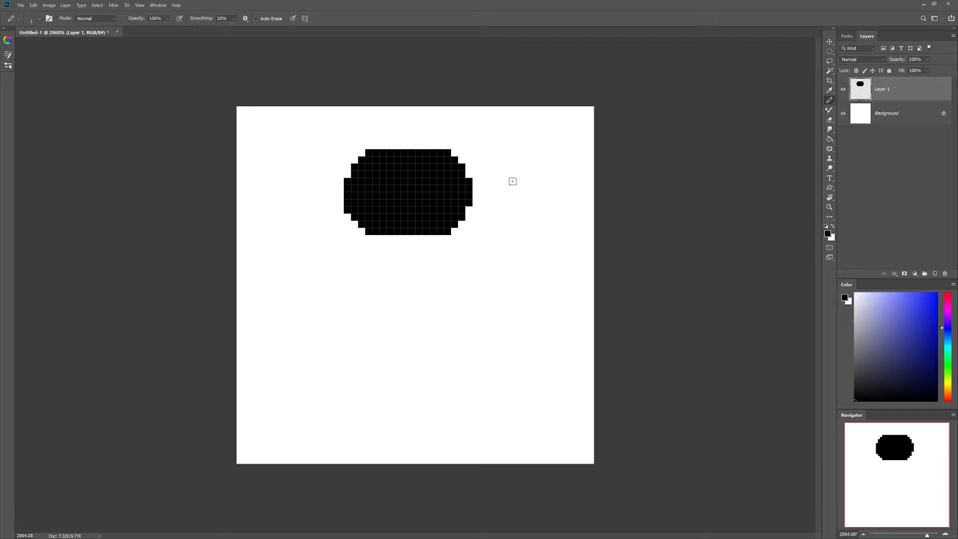
Step: Unlock the Background as Layer 0, reselect Layer 1, and pencil the black body and legs
left_click(943, 114)
left_click(844, 114)
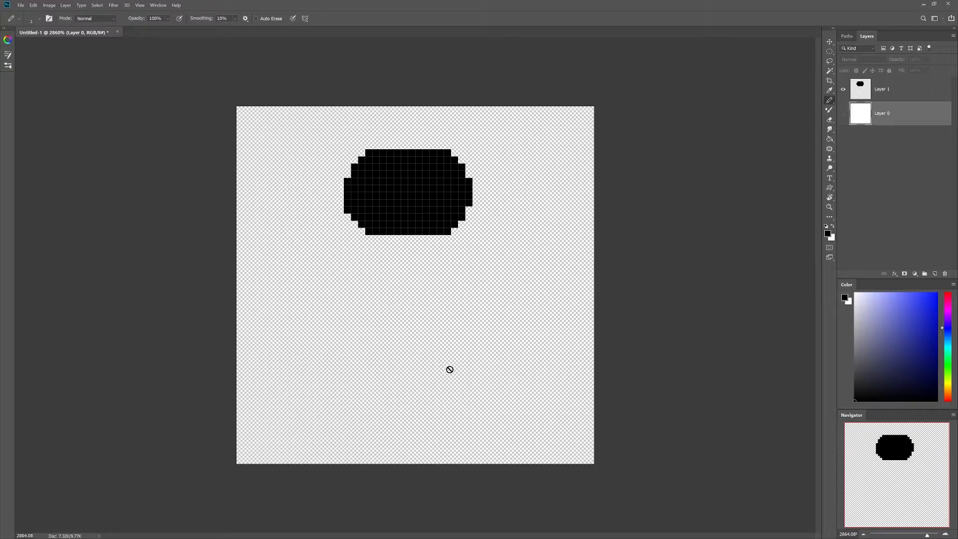
left_click(843, 115)
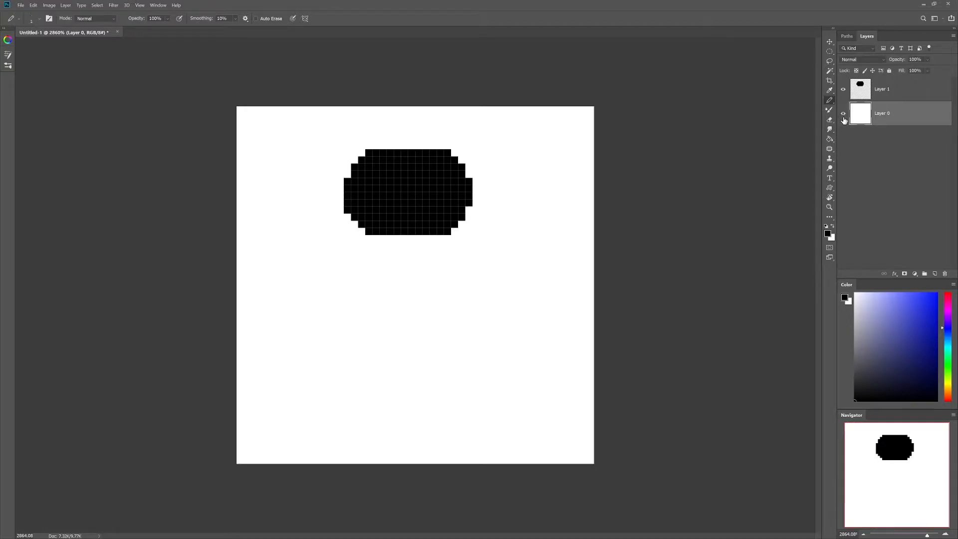
left_click(882, 88)
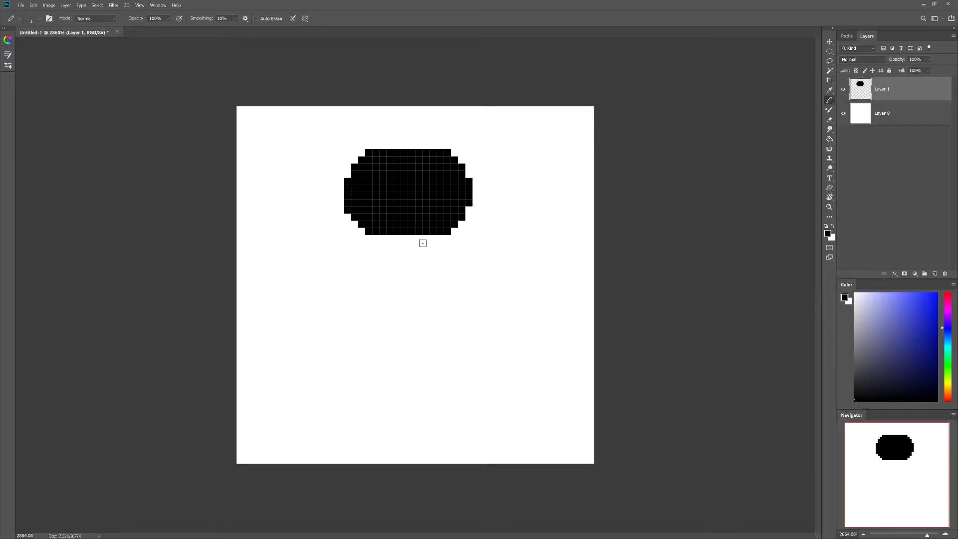
mouse_move(392, 244)
left_mouse_down()
mouse_move(434, 239)
mouse_move(386, 245)
mouse_move(369, 292)
mouse_move(385, 239)
mouse_move(349, 289)
mouse_move(367, 259)
mouse_move(358, 343)
mouse_move(392, 267)
mouse_move(447, 283)
mouse_move(454, 260)
mouse_move(392, 242)
mouse_move(431, 361)
mouse_move(375, 361)
mouse_move(370, 376)
mouse_move(426, 305)
mouse_move(359, 384)
mouse_move(381, 281)
mouse_move(379, 238)
mouse_move(436, 394)
mouse_move(454, 373)
mouse_move(457, 303)
mouse_move(427, 239)
mouse_move(433, 257)
mouse_move(373, 352)
mouse_move(432, 322)
mouse_move(439, 276)
mouse_move(400, 279)
mouse_move(375, 321)
mouse_move(409, 320)
mouse_move(432, 337)
mouse_move(424, 247)
mouse_move(440, 294)
mouse_move(377, 303)
mouse_move(394, 295)
mouse_move(377, 414)
mouse_move(443, 379)
mouse_move(462, 409)
left_mouse_up()
Step: Touch up the head edges with the pencil, then erase columns from both sides of the head
mouse_move(369, 229)
left_mouse_down()
mouse_move(357, 170)
mouse_move(347, 210)
left_mouse_up()
left_click_drag(376, 231, 369, 202)
mouse_move(468, 217)
left_mouse_down()
mouse_move(459, 158)
mouse_move(447, 195)
left_mouse_up()
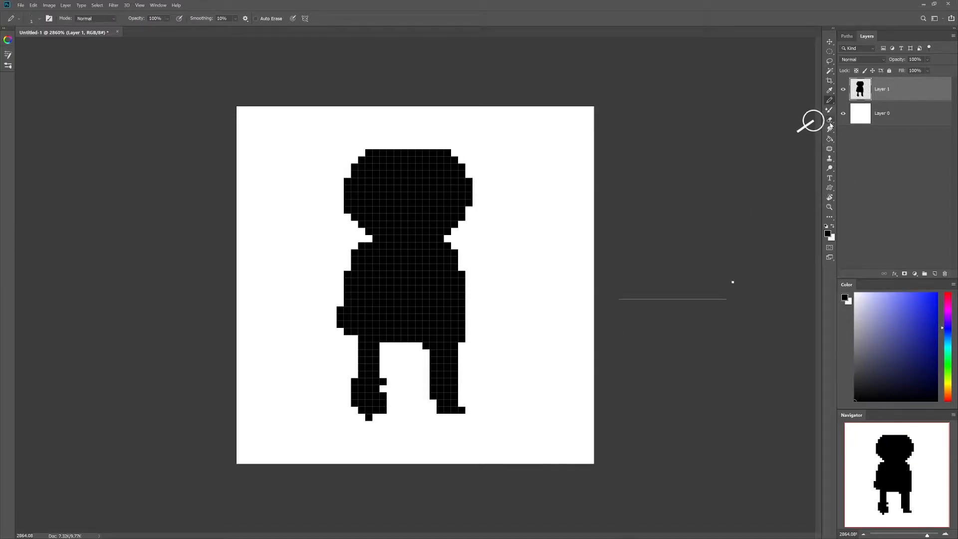
left_click(829, 121)
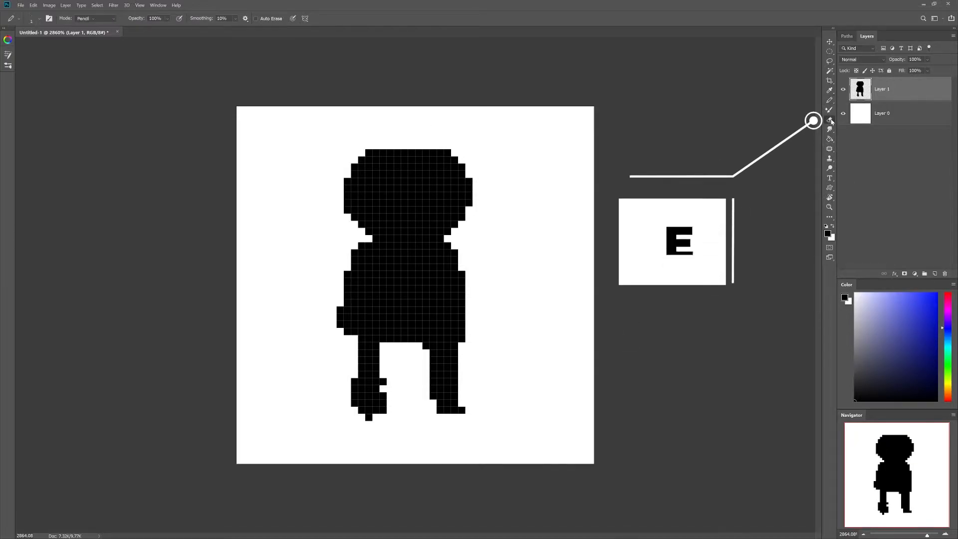
mouse_move(450, 225)
left_mouse_down()
mouse_move(466, 211)
mouse_move(469, 180)
left_mouse_up()
mouse_move(369, 152)
left_mouse_down()
mouse_move(368, 224)
mouse_move(348, 216)
mouse_move(363, 225)
left_mouse_up()
left_click_drag(447, 225, 442, 153)
left_click_drag(376, 152, 369, 199)
Step: Erase the body's sides and thin the legs, raising an arched gap between them
left_click_drag(461, 165, 455, 304)
left_click_drag(461, 271, 461, 346)
left_click_drag(455, 220, 451, 155)
mouse_move(373, 245)
left_mouse_down()
mouse_move(355, 291)
mouse_move(359, 344)
mouse_move(360, 259)
mouse_move(348, 274)
mouse_move(361, 238)
mouse_move(360, 324)
mouse_move(341, 312)
mouse_move(368, 410)
mouse_move(358, 399)
mouse_move(371, 418)
left_mouse_up()
left_click(462, 409)
mouse_move(457, 308)
left_mouse_down()
mouse_move(467, 383)
mouse_move(455, 300)
mouse_move(455, 414)
left_mouse_up()
left_click_drag(380, 354, 385, 418)
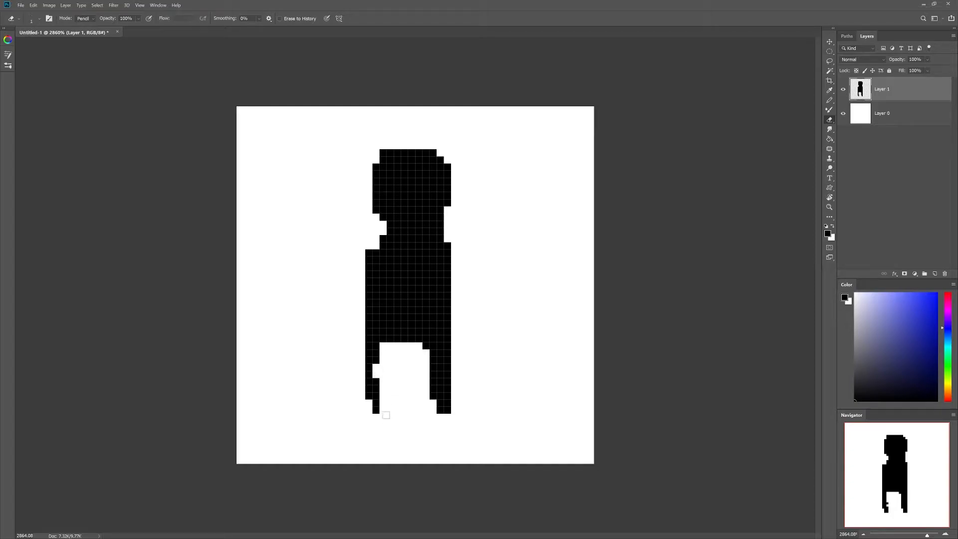
left_click_drag(439, 369, 429, 395)
mouse_move(440, 360)
left_mouse_down()
mouse_move(392, 343)
mouse_move(426, 332)
left_mouse_up()
Step: Extend the head upward into a hood and fill out the cloak's body and left side
left_click(426, 346)
key("b")
left_click_drag(411, 139, 448, 132)
mouse_move(447, 131)
left_mouse_down()
mouse_move(417, 145)
mouse_move(390, 132)
left_mouse_up()
left_click_drag(375, 153, 340, 274)
mouse_move(354, 259)
left_mouse_down()
mouse_move(354, 374)
mouse_move(386, 359)
mouse_move(397, 324)
left_mouse_up()
left_click_drag(376, 367, 375, 374)
left_click(397, 146)
left_click_drag(448, 225, 455, 296)
left_click_drag(347, 267, 347, 339)
Step: Draw the arm reaching out to the right and lengthen both legs toward the canvas bottom
left_click_drag(462, 303, 555, 281)
left_click_drag(455, 310, 568, 268)
left_click_drag(454, 318, 479, 317)
left_click_drag(451, 407, 463, 413)
mouse_move(383, 395)
left_mouse_down()
mouse_move(379, 428)
mouse_move(390, 446)
left_mouse_up()
left_click_drag(440, 389, 451, 446)
mouse_move(461, 414)
left_mouse_down()
mouse_move(464, 442)
mouse_move(476, 446)
left_mouse_up()
Step: Refine the feet, clip the hood's top-right corner, and extend the cloak down the left edge
key("e")
mouse_move(455, 396)
left_mouse_down()
mouse_move(468, 435)
mouse_move(455, 410)
left_mouse_up()
key("b")
left_click_drag(440, 410, 440, 439)
left_click(440, 446)
left_click(390, 446)
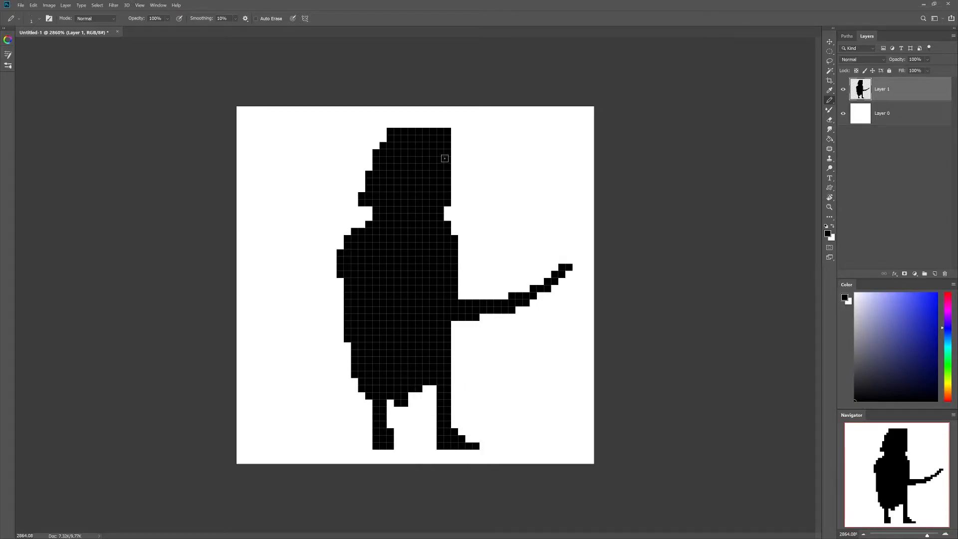
key("e")
left_click(447, 131)
key("b")
left_click_drag(340, 280, 340, 296)
left_click_drag(340, 317, 354, 381)
left_click(340, 302)
Step: Draw the bowstring and curved bow with a hooked tip, erasing pixels inside its curve
left_click_drag(469, 267, 562, 267)
left_click(462, 267)
mouse_move(454, 339)
left_mouse_down()
mouse_move(524, 311)
mouse_move(450, 339)
mouse_move(540, 289)
mouse_move(519, 272)
mouse_move(495, 316)
mouse_move(535, 286)
mouse_move(462, 303)
left_mouse_up()
left_click(482, 317)
left_click(454, 324)
left_click(540, 281)
left_click(829, 120)
left_click(483, 302)
key("b")
mouse_move(544, 296)
left_mouse_down()
mouse_move(572, 268)
mouse_move(574, 302)
mouse_move(586, 289)
mouse_move(582, 267)
mouse_move(562, 296)
mouse_move(584, 273)
mouse_move(554, 275)
mouse_move(545, 303)
mouse_move(552, 307)
mouse_move(513, 328)
left_mouse_up()
key("e")
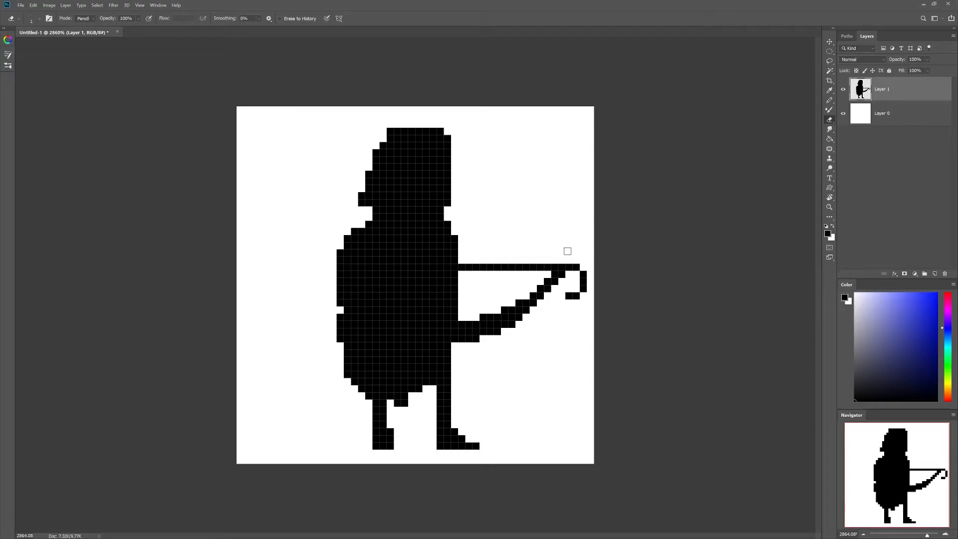
key("b")
Step: Touch up both feet and add boot bands beside the legs
left_click_drag(390, 445, 397, 445)
key("e")
left_click_drag(468, 444, 479, 440)
key("b")
left_click_drag(454, 417, 369, 417)
left_click(390, 417)
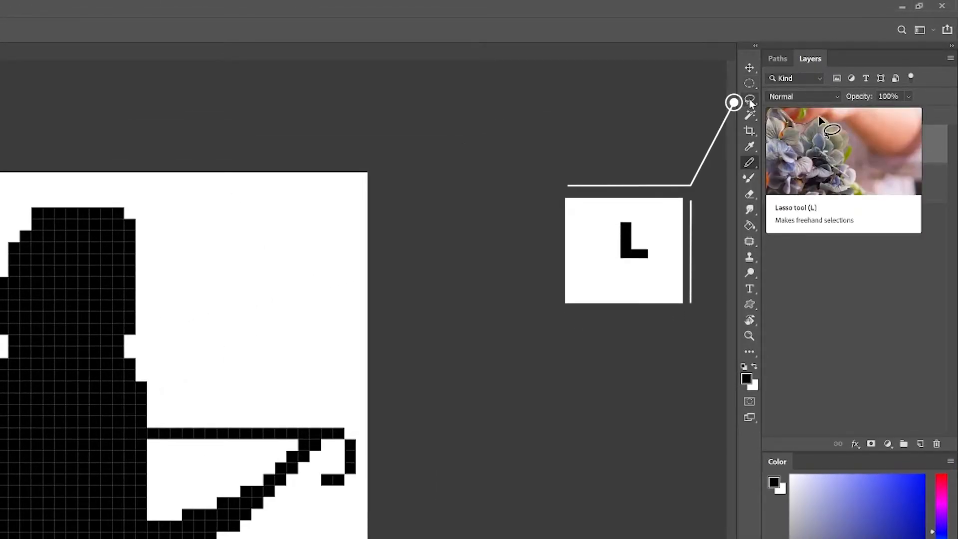
Step: Lasso around the outstretched arm and bow, and turn off Anti-alias for the Lasso
right_click(750, 100)
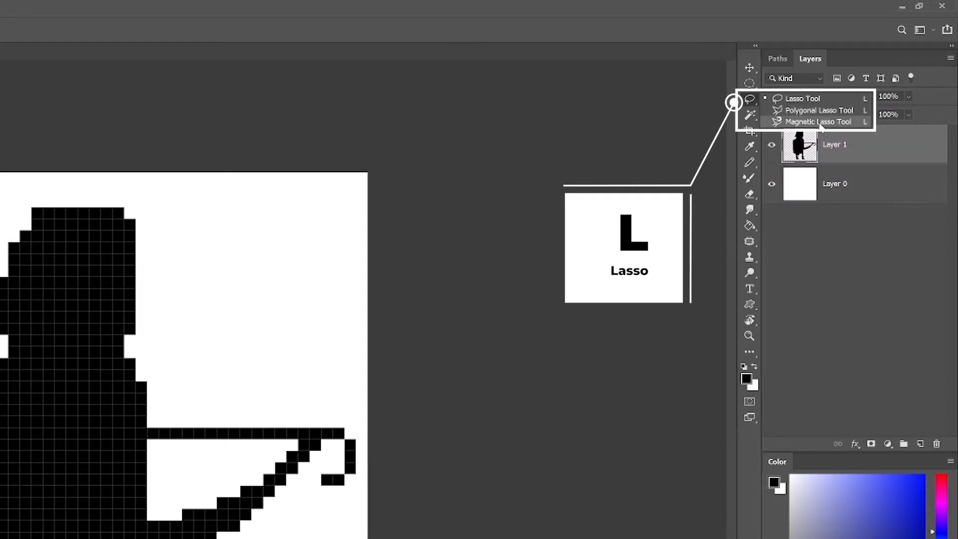
left_click(802, 99)
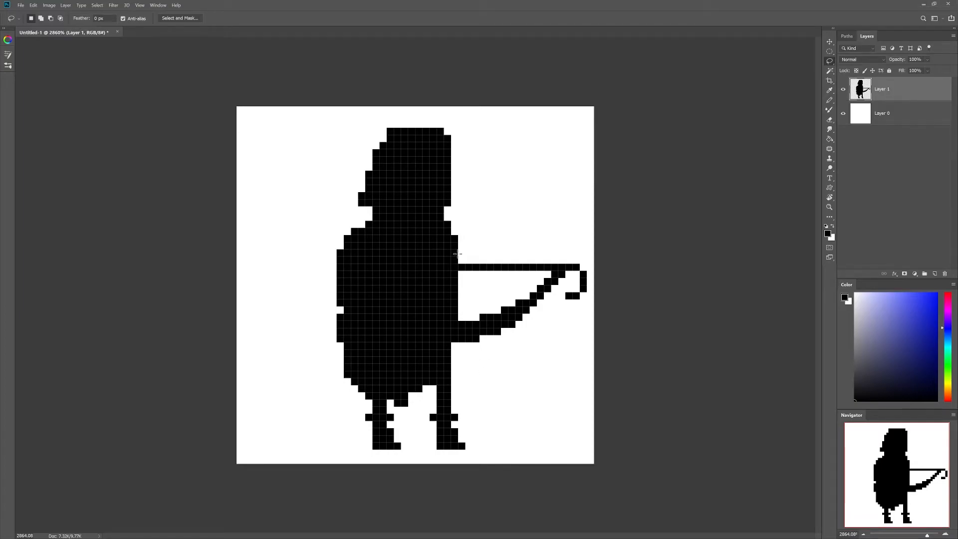
left_click_drag(458, 272, 459, 308)
mouse_move(487, 358)
left_mouse_down()
mouse_move(580, 325)
mouse_move(588, 253)
mouse_move(458, 251)
left_mouse_up()
left_click_drag(459, 253, 459, 254)
left_click(123, 19)
Step: Duplicate the bow arm onto Layer 2, flip it horizontally, and move it to the figure's left
key("ctrl+j")
left_click(33, 5)
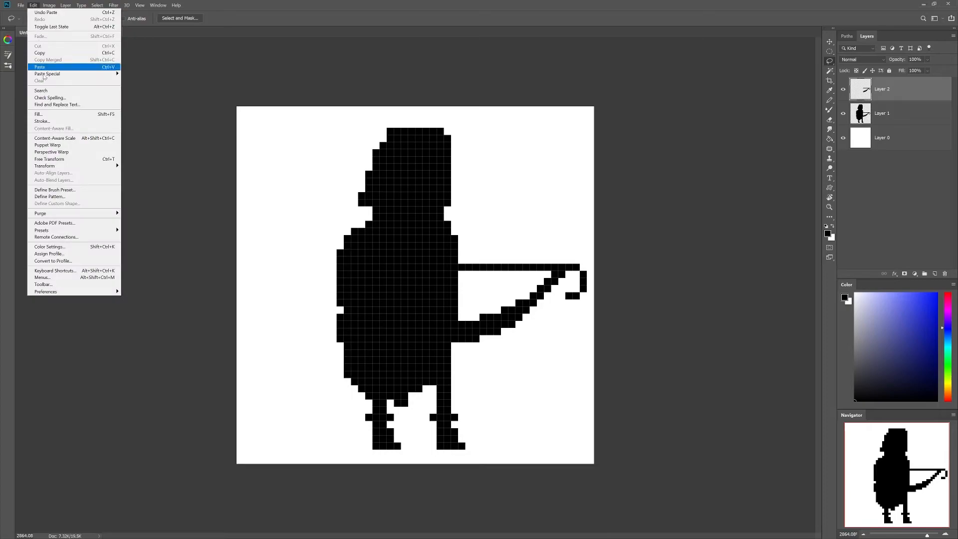
mouse_move(100, 165)
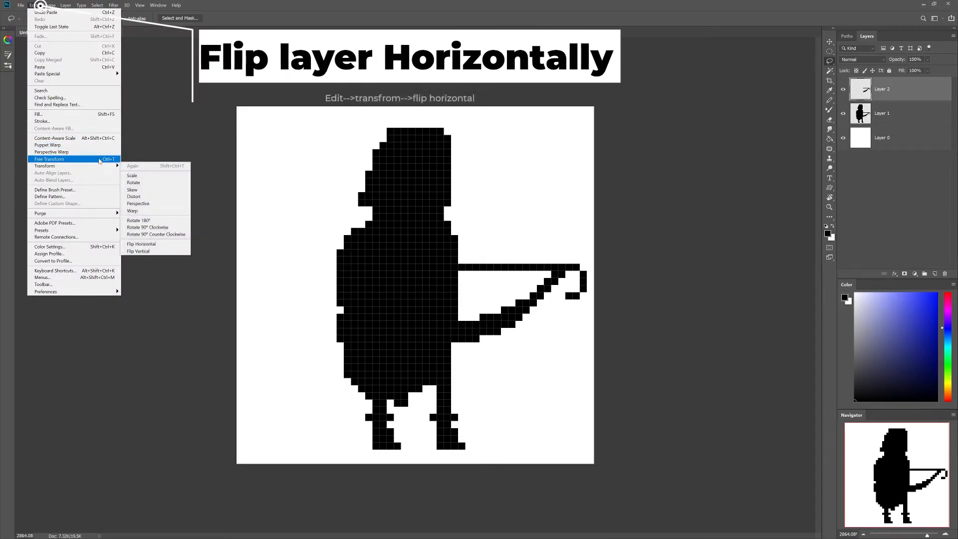
left_click(150, 245)
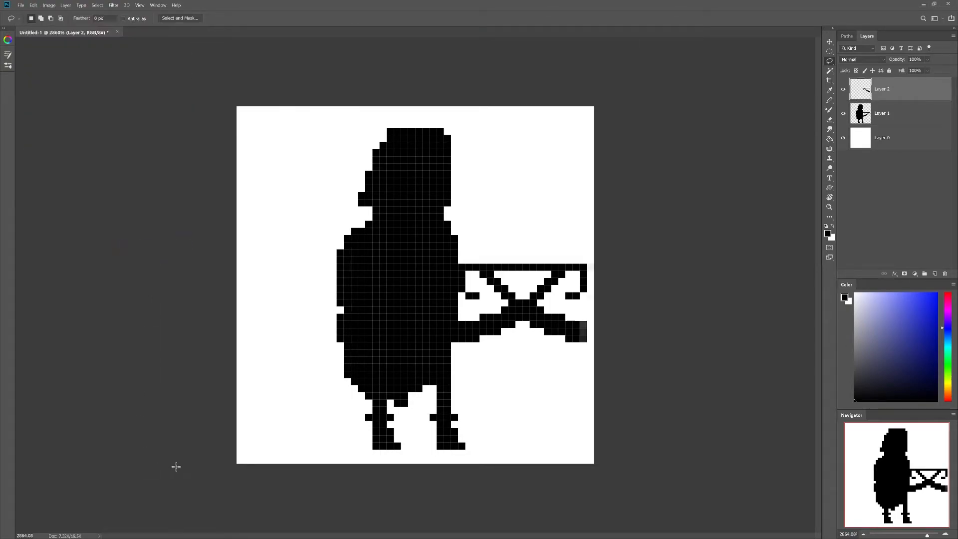
key("m")
mouse_move(574, 333)
left_mouse_down()
mouse_move(356, 350)
mouse_move(371, 349)
mouse_move(361, 348)
mouse_move(370, 332)
left_mouse_up()
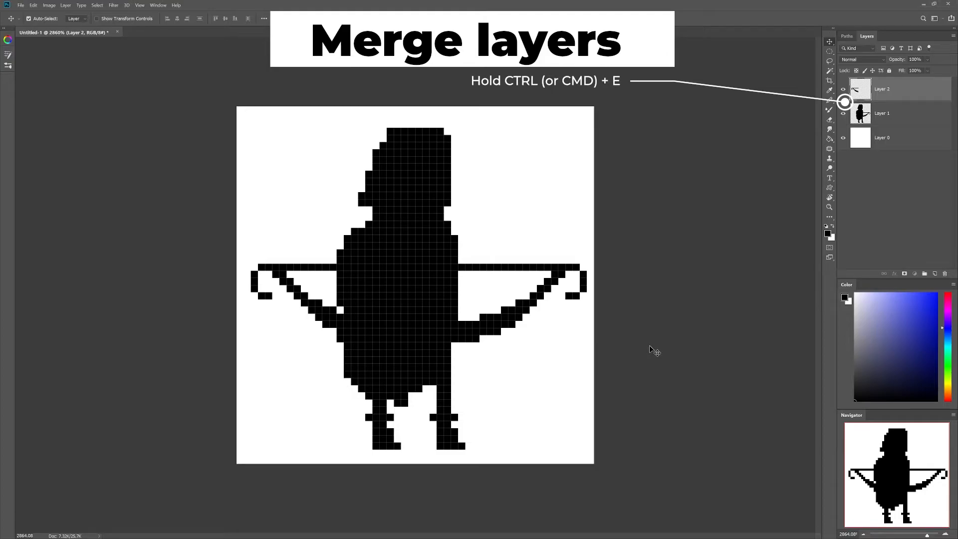
Step: Merge the mirrored arm into Layer 1, then duplicate Layer 1 as Layer 1 copy
key("ctrl+e")
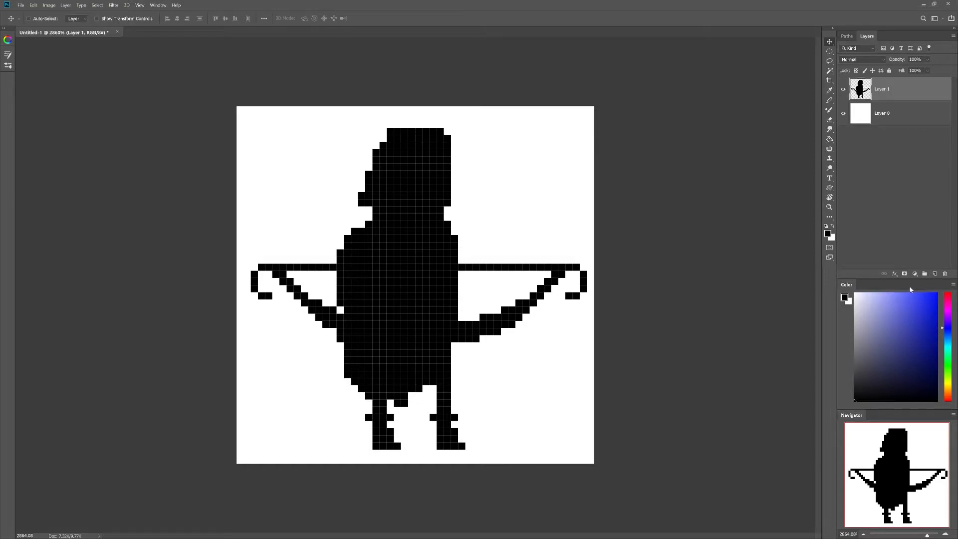
left_click_drag(884, 94, 933, 273)
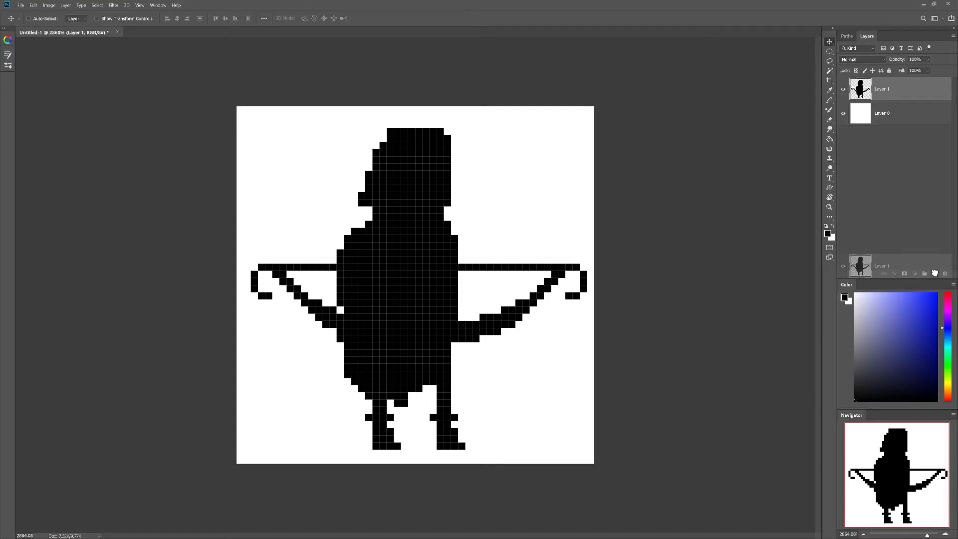
left_click_drag(934, 273, 934, 273)
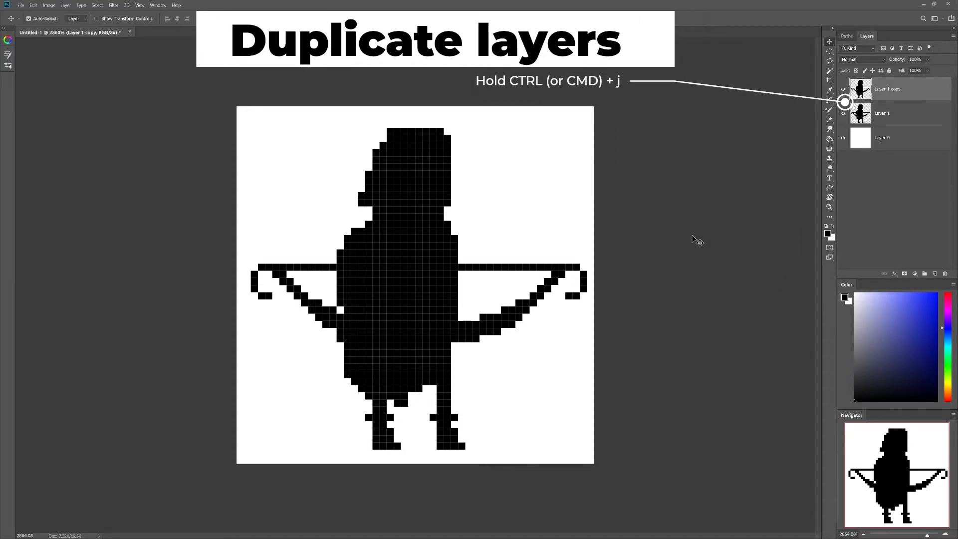
Step: Duplicate the layer once more, then undo the extra duplicate
key("ctrl+j")
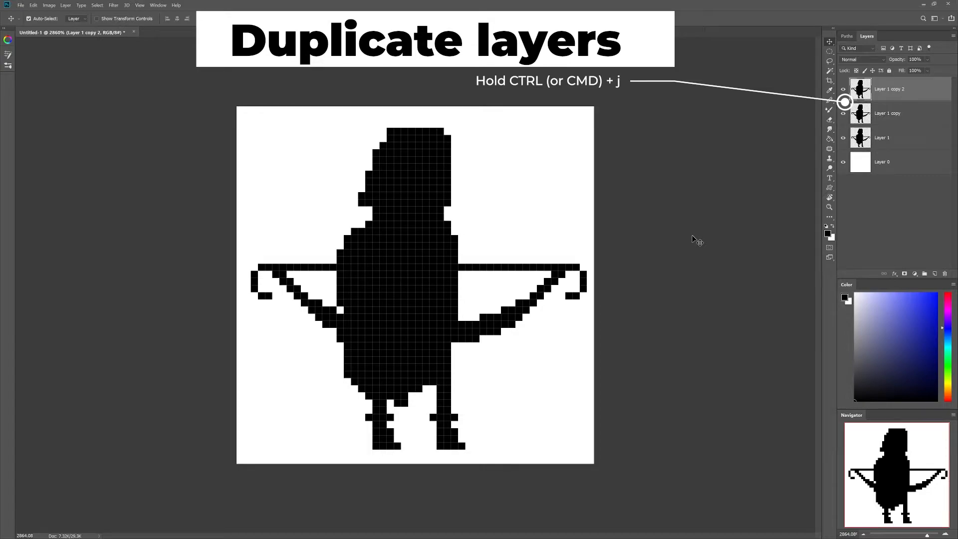
key("ctrl+z")
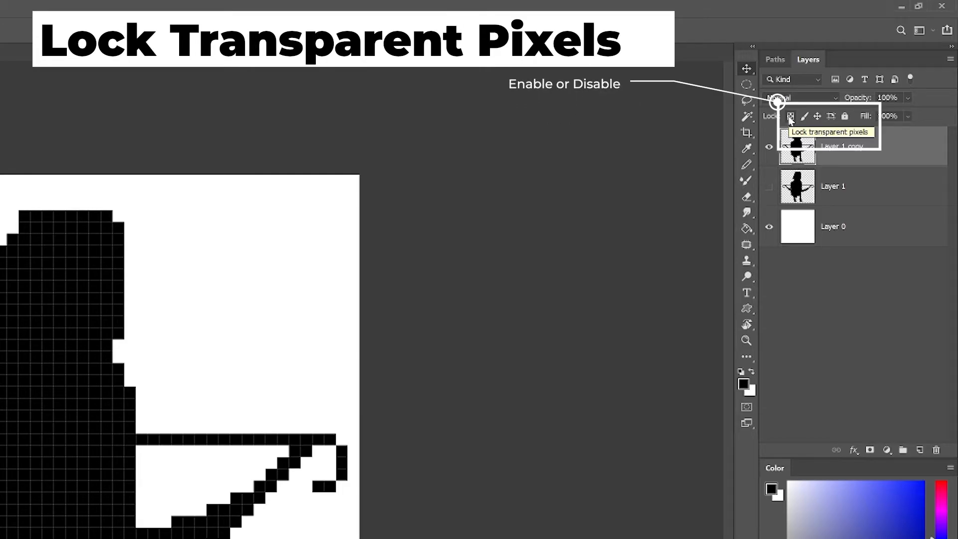
Step: Pick a dark green-grey pencil colour after an undone test stroke, then add empty Layer 2
left_click(790, 117)
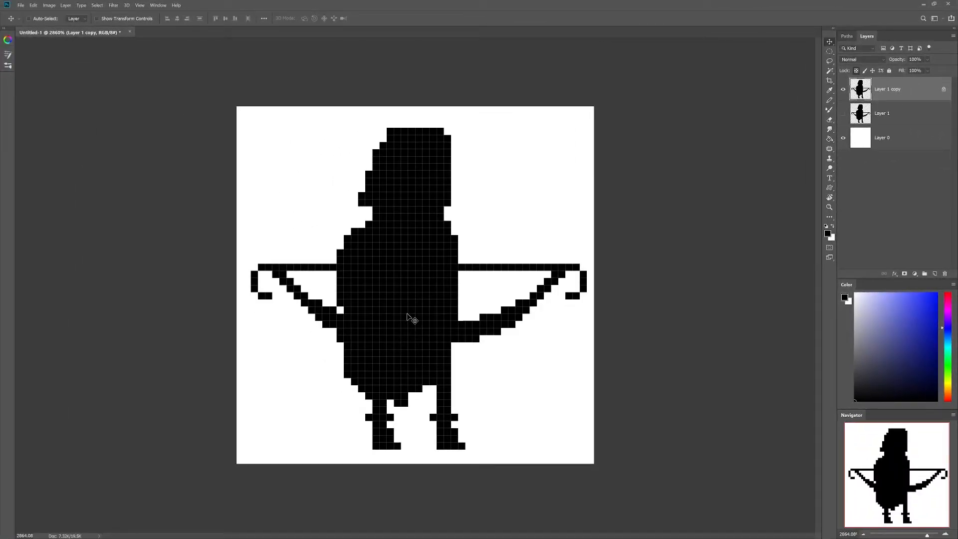
key("b")
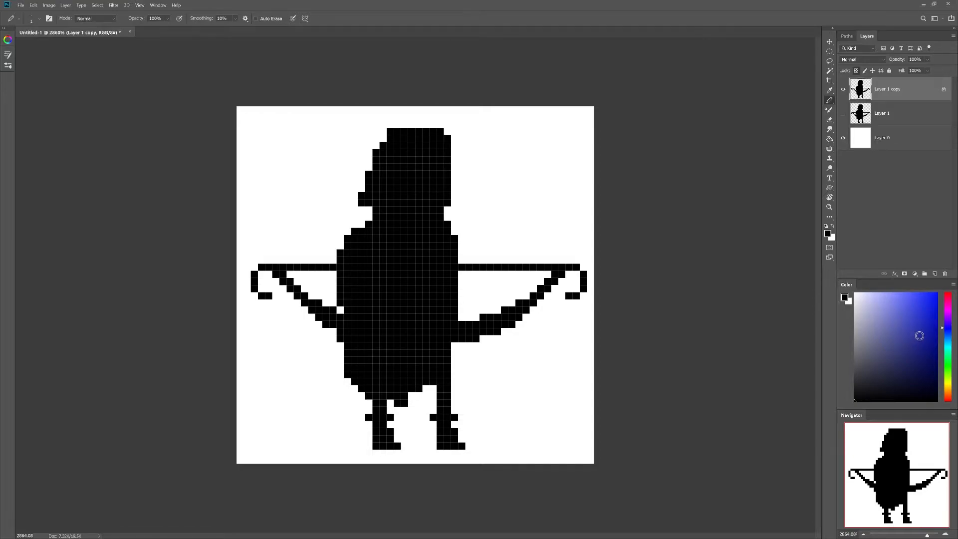
left_click_drag(948, 329, 949, 360)
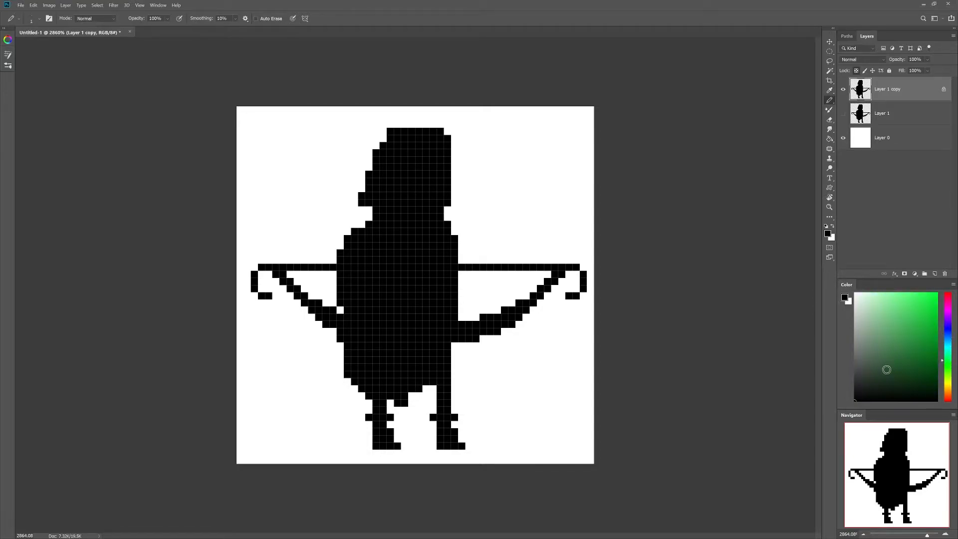
left_click(877, 372)
mouse_move(365, 204)
left_mouse_down()
mouse_move(412, 130)
mouse_move(371, 203)
mouse_move(401, 129)
mouse_move(365, 195)
mouse_move(378, 139)
mouse_move(372, 219)
mouse_move(347, 240)
mouse_move(347, 377)
left_mouse_up()
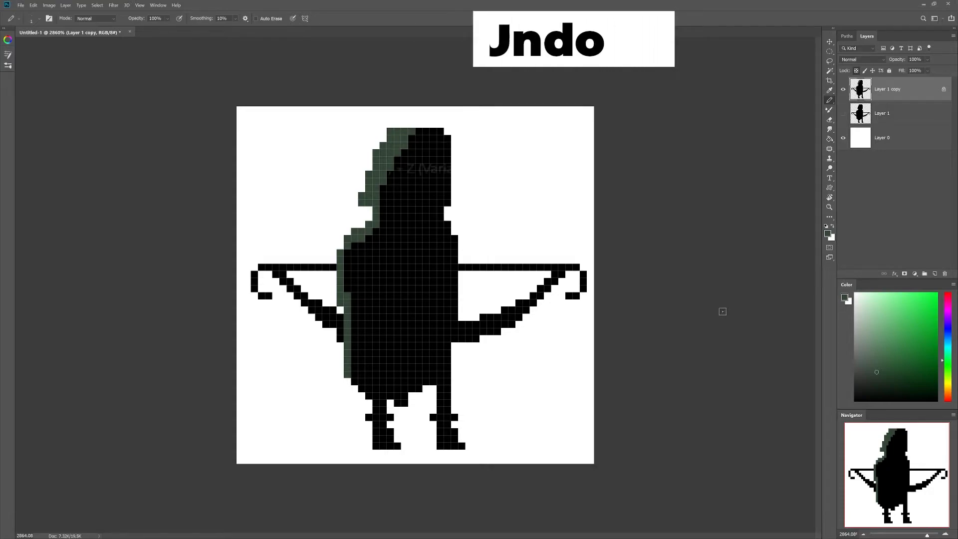
key("ctrl+z")
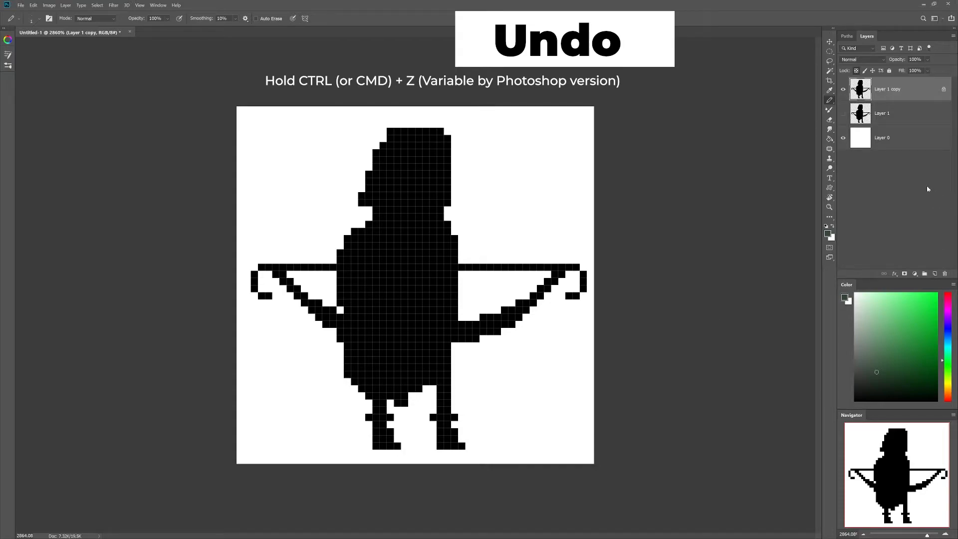
left_click(856, 71)
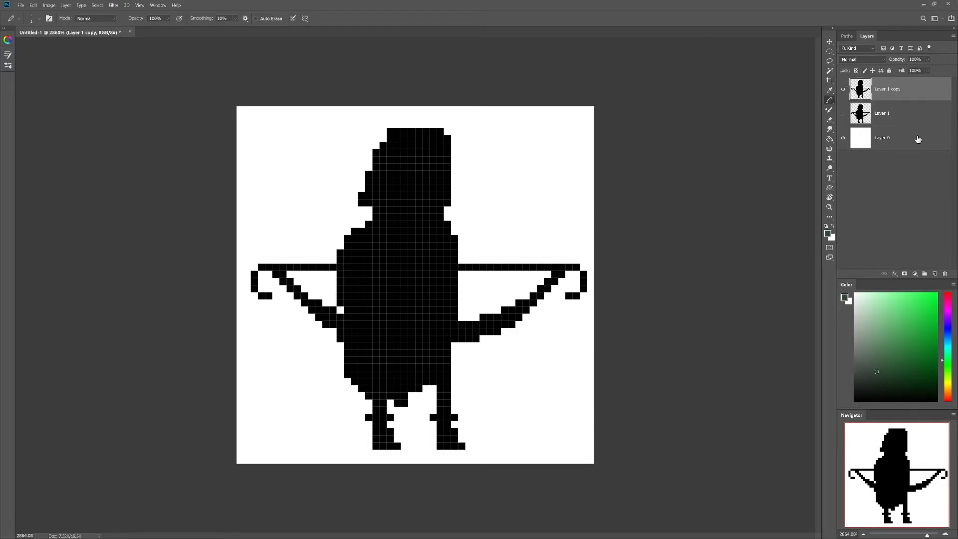
left_click(934, 274)
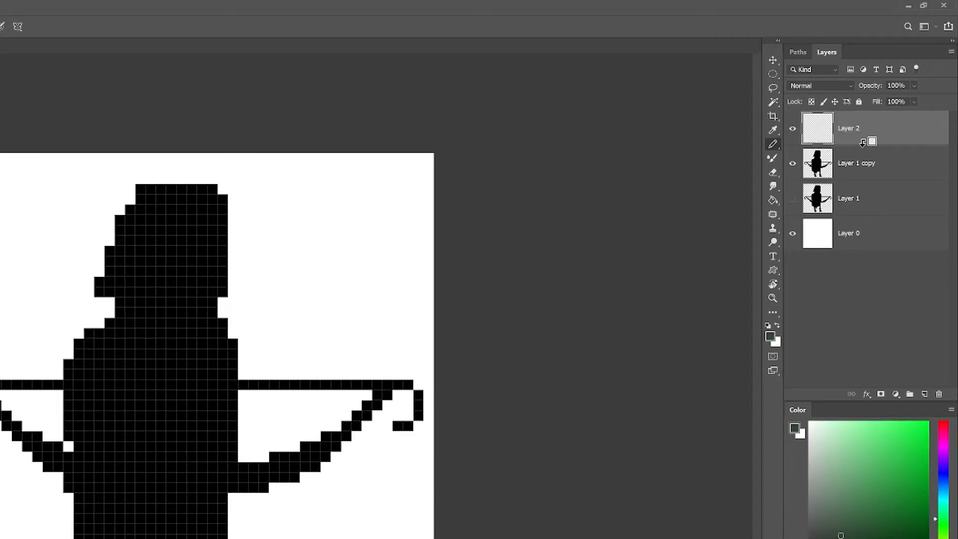
Step: Clip Layer 2 to the silhouette and paint dark green down the hood and cloak's left edges
left_click(859, 144, "alt")
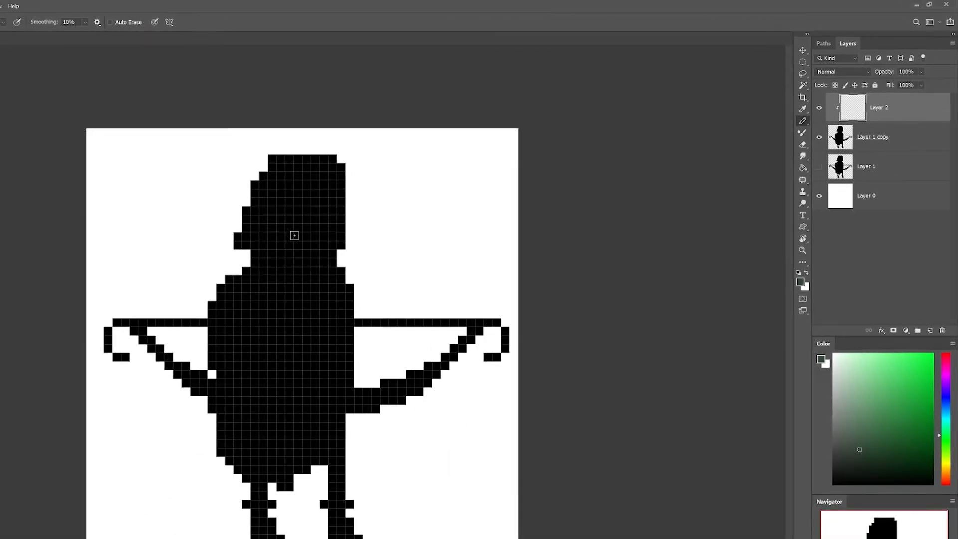
mouse_move(390, 138)
left_mouse_down()
mouse_move(386, 167)
mouse_move(385, 155)
mouse_move(365, 189)
mouse_move(378, 144)
mouse_move(364, 206)
left_mouse_up()
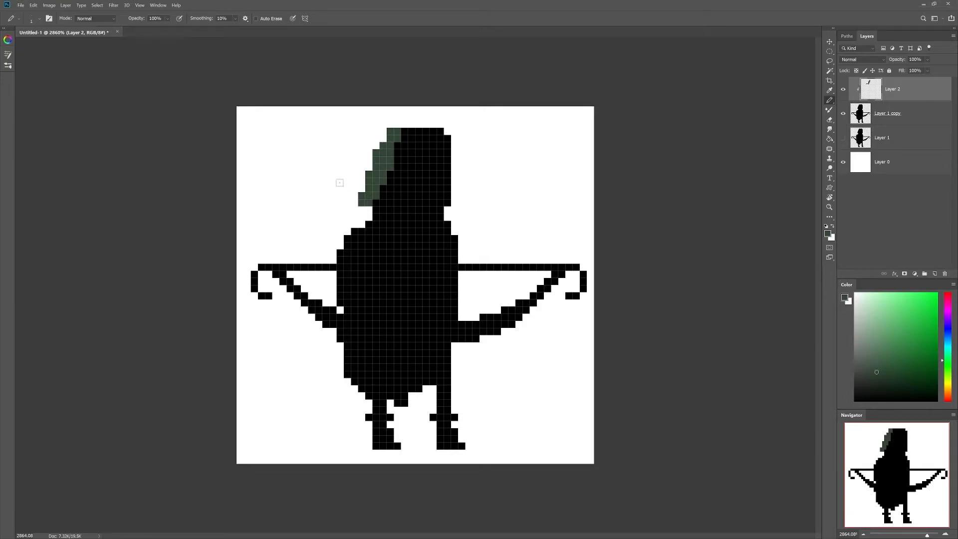
mouse_move(375, 203)
left_mouse_down()
mouse_move(373, 225)
mouse_move(342, 253)
mouse_move(348, 377)
left_mouse_up()
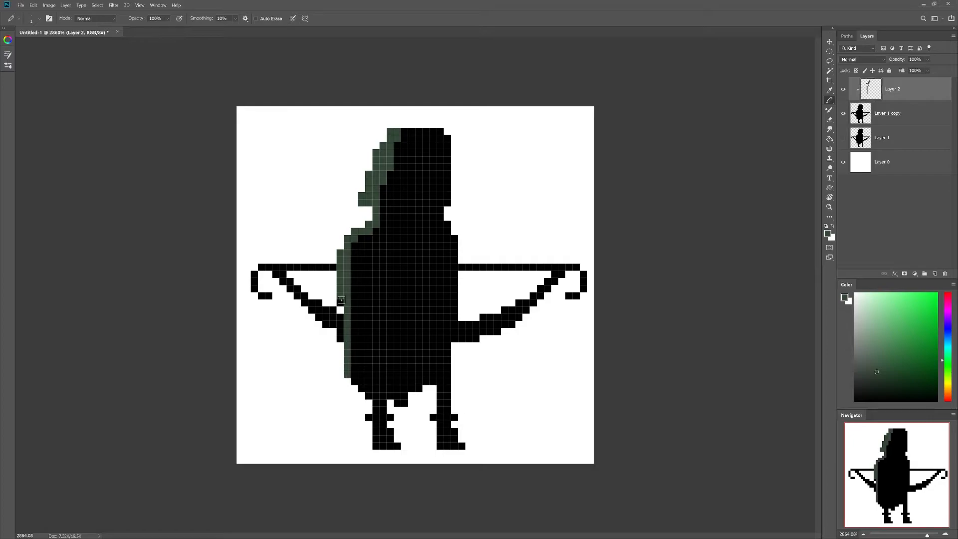
mouse_move(385, 163)
left_mouse_down()
mouse_move(422, 129)
mouse_move(401, 136)
mouse_move(437, 128)
mouse_move(392, 176)
mouse_move(404, 150)
mouse_move(383, 219)
left_mouse_up()
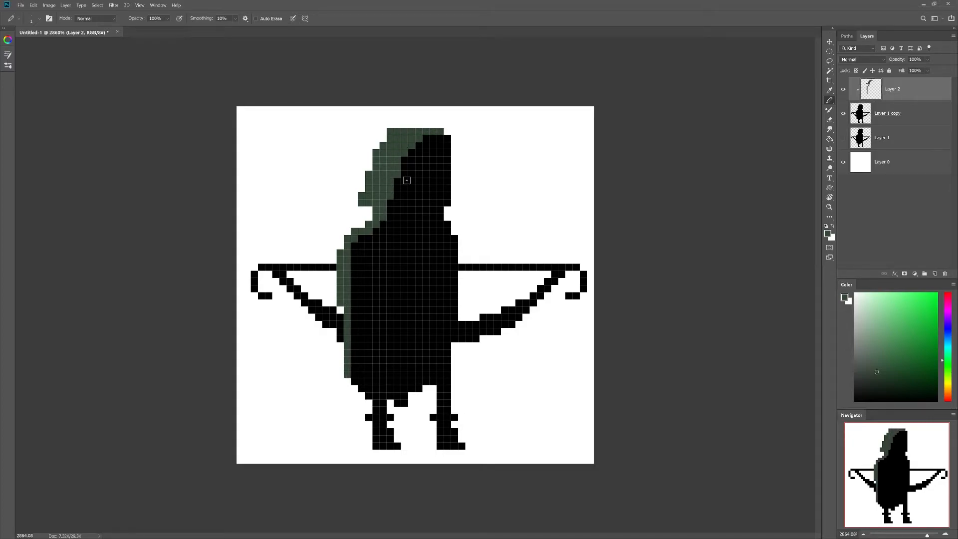
Step: Release the clipping mask to check for overflow, then re-clip the shading with Ctrl+Alt+G
left_click(896, 99, "alt")
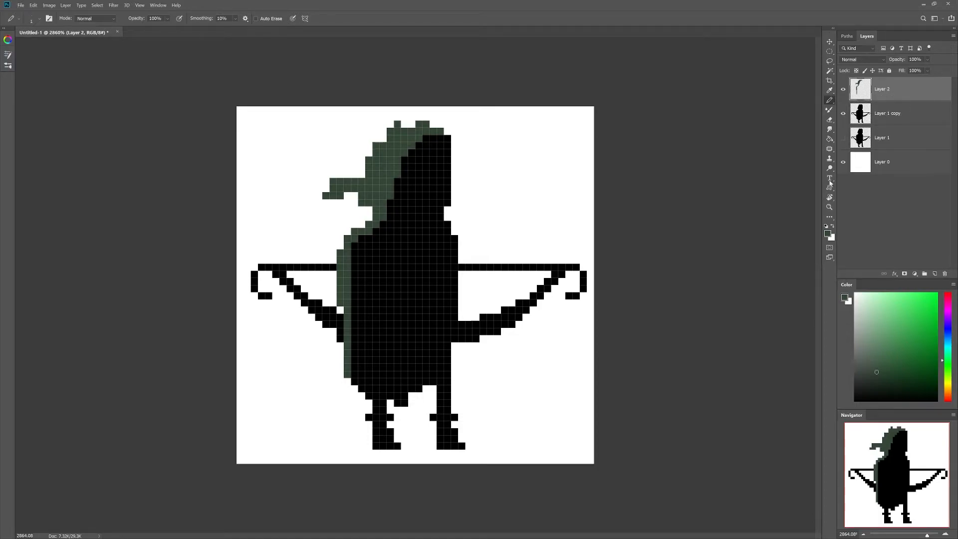
left_click(905, 100, "alt")
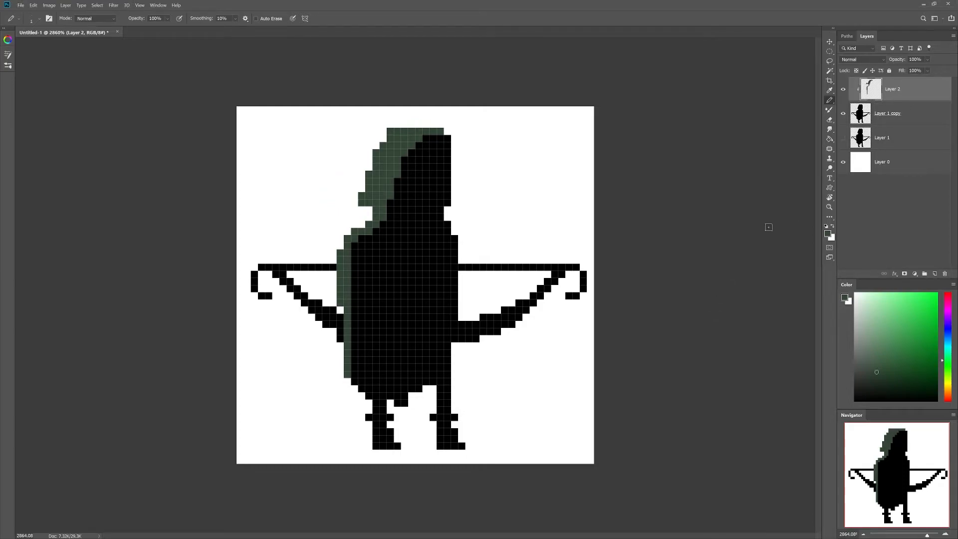
left_click(902, 101, "alt")
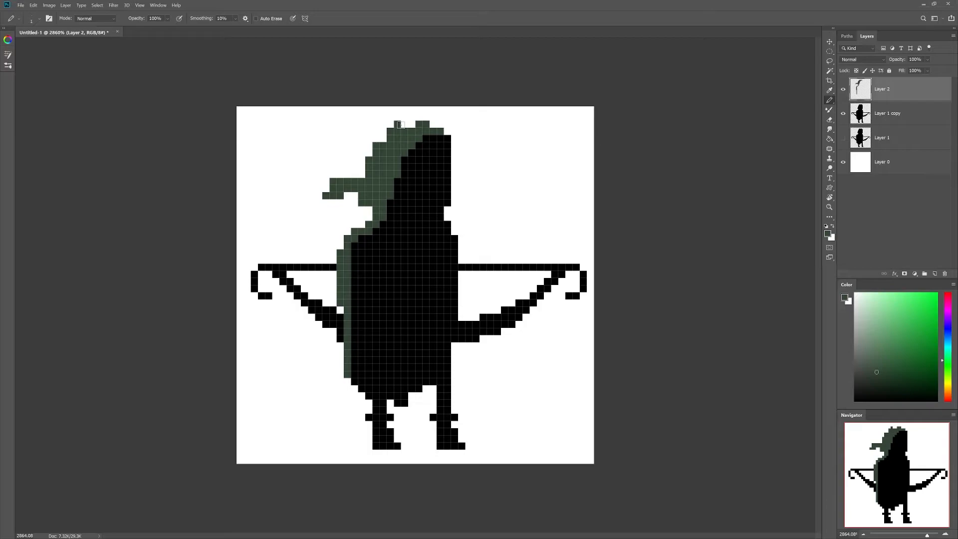
key("ctrl+alt+g")
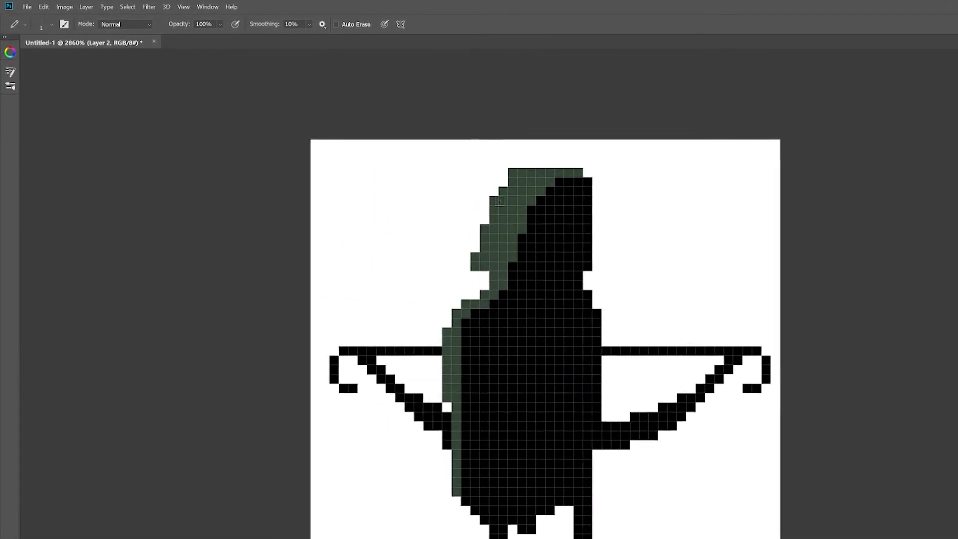
Step: Colorize the hood shading in Hue/Saturation to a darker green, Hue +141 and Lightness -20
left_click(71, 8)
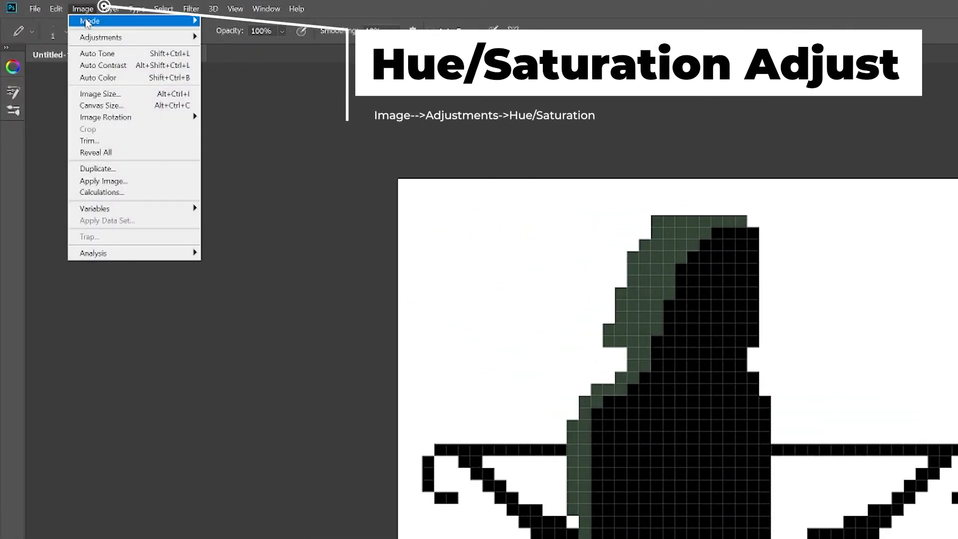
mouse_move(118, 44)
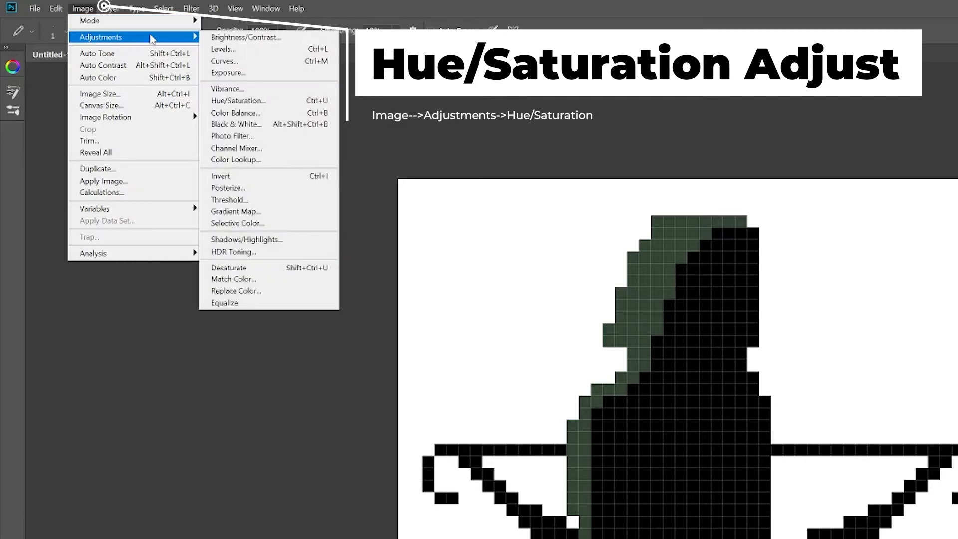
left_click(272, 102)
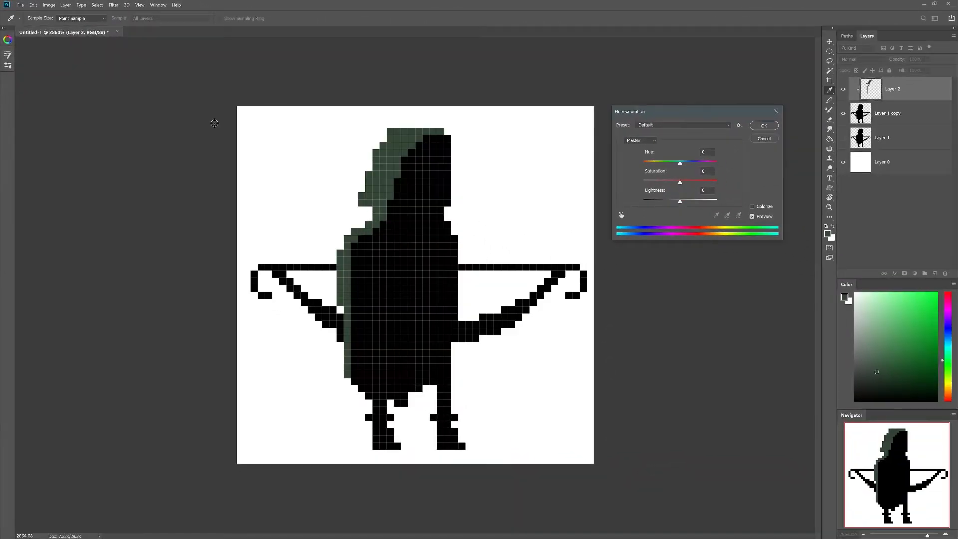
left_click_drag(690, 114, 593, 125)
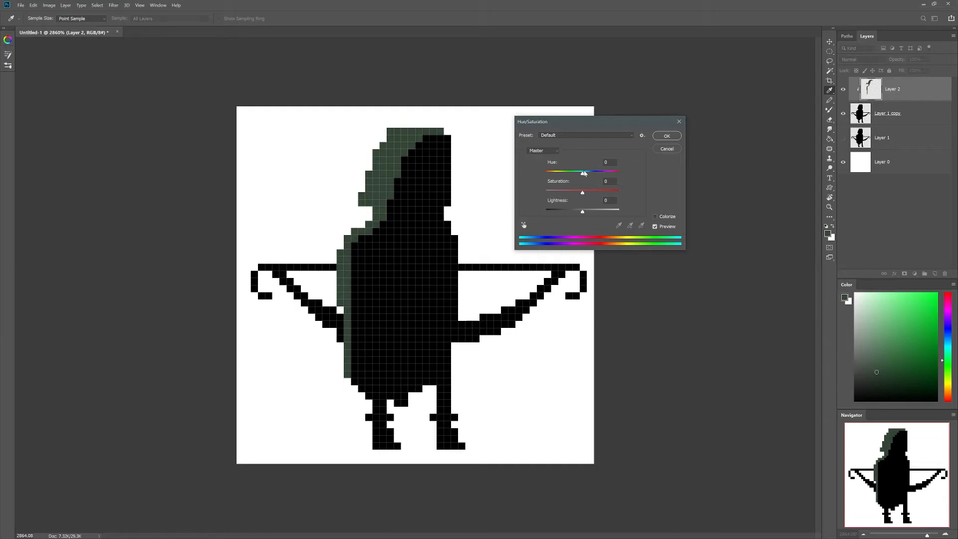
left_click_drag(581, 175, 539, 177)
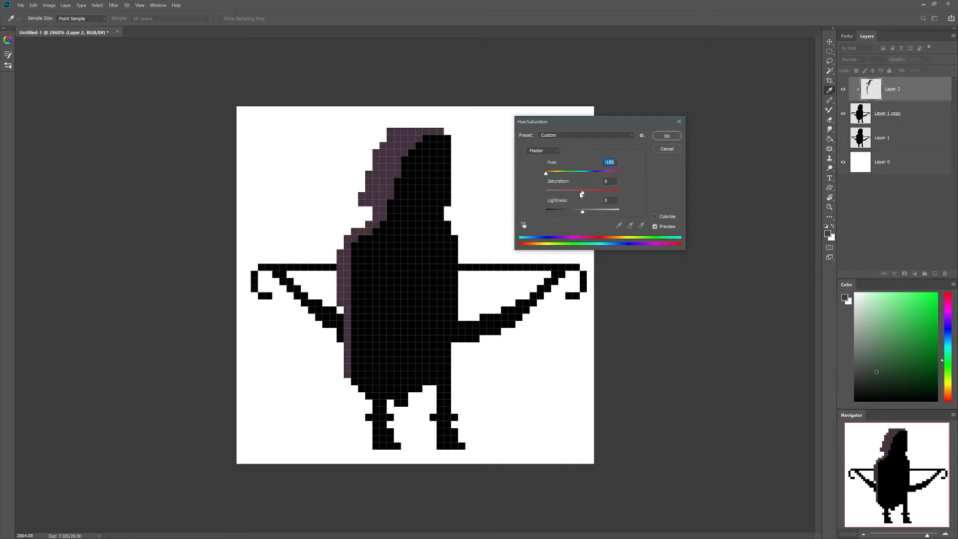
left_click_drag(584, 194, 610, 194)
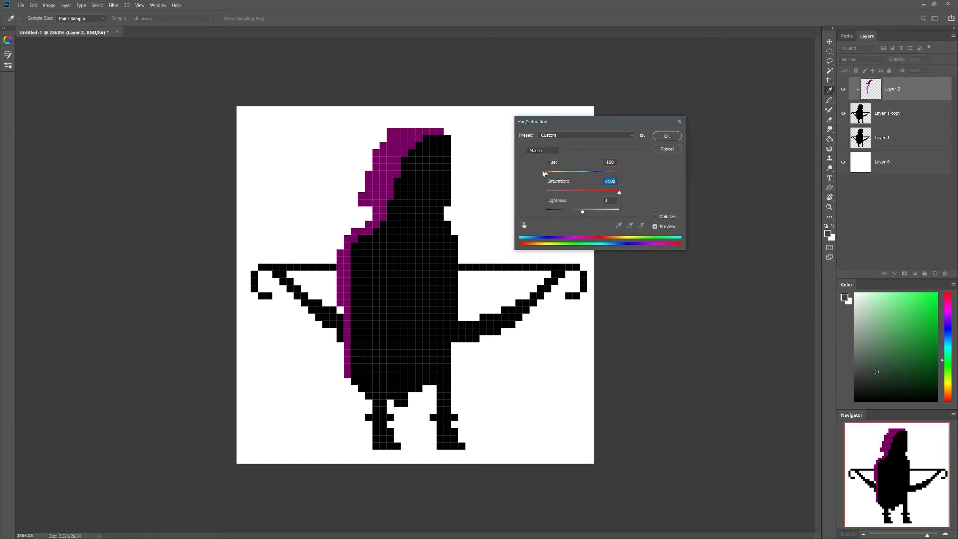
left_click(655, 217)
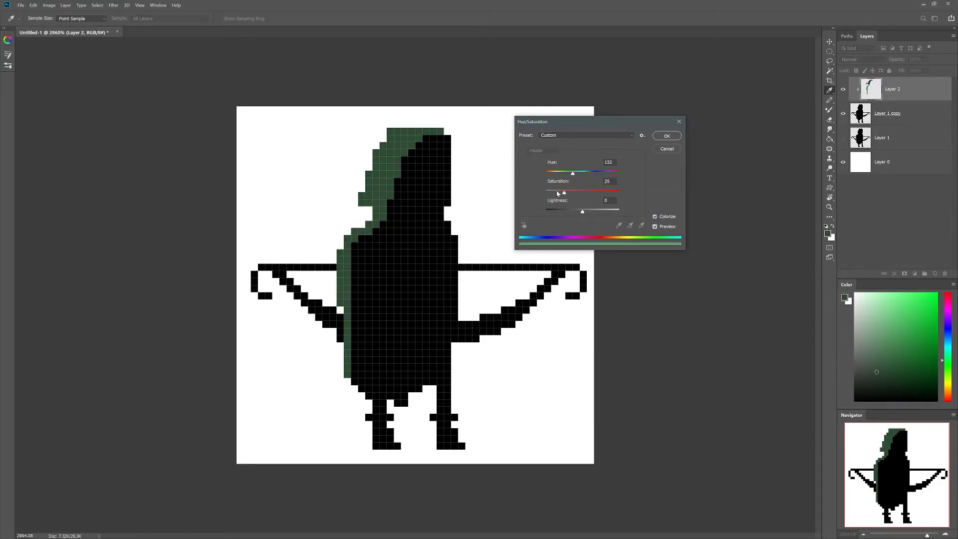
left_click_drag(572, 174, 623, 193)
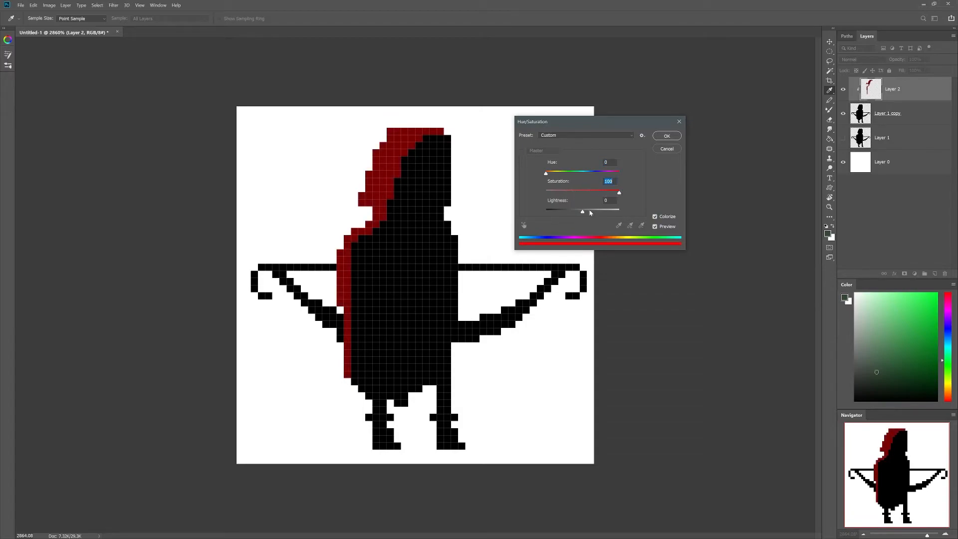
left_click(545, 174)
mouse_move(582, 213)
left_mouse_down()
mouse_move(559, 214)
mouse_move(618, 214)
mouse_move(581, 216)
mouse_move(613, 194)
mouse_move(576, 196)
mouse_move(584, 195)
mouse_move(563, 175)
mouse_move(581, 196)
mouse_move(559, 196)
mouse_move(565, 176)
mouse_move(575, 195)
mouse_move(565, 215)
mouse_move(576, 215)
mouse_move(576, 194)
mouse_move(565, 173)
mouse_move(575, 175)
mouse_move(574, 197)
left_mouse_up()
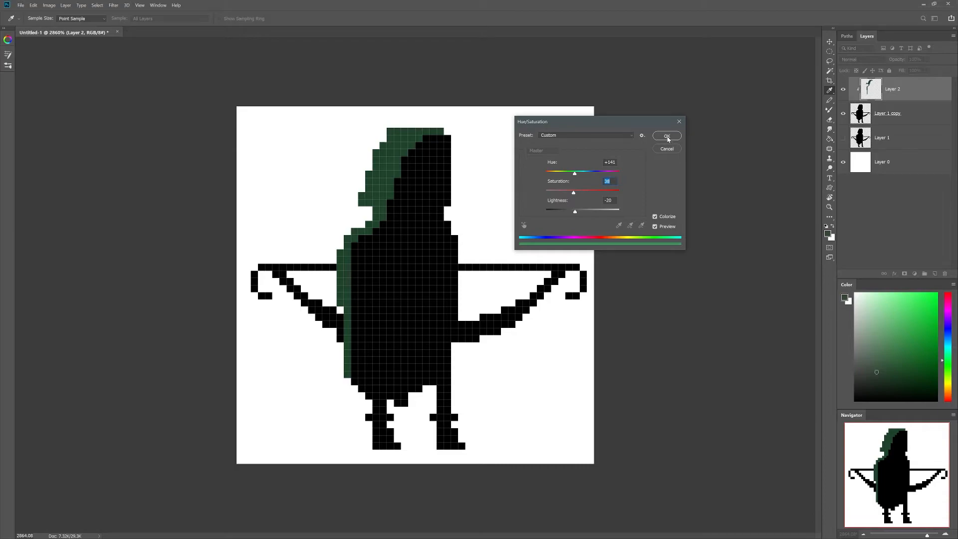
left_click(666, 136)
Step: Pencil a green outline around the head, hood, right edge and lower-left cloak
key("b")
mouse_move(441, 135)
left_mouse_down()
mouse_move(442, 224)
mouse_move(455, 298)
left_mouse_up()
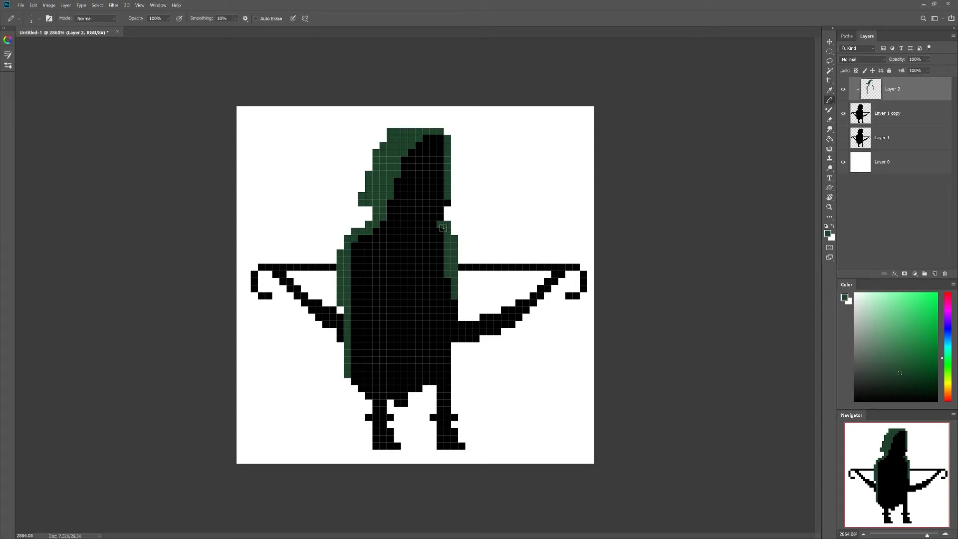
mouse_move(379, 227)
left_mouse_down()
mouse_move(346, 269)
mouse_move(353, 372)
left_mouse_up()
left_click_drag(354, 307, 353, 384)
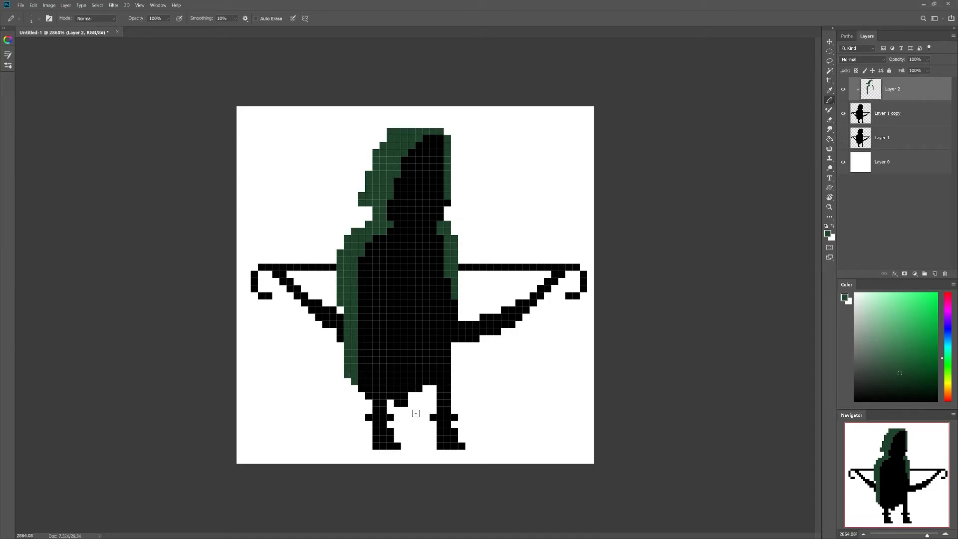
mouse_move(430, 137)
left_mouse_down()
mouse_move(444, 145)
mouse_move(447, 202)
mouse_move(424, 226)
mouse_move(435, 225)
mouse_move(404, 224)
left_mouse_up()
left_click_drag(388, 210, 439, 230)
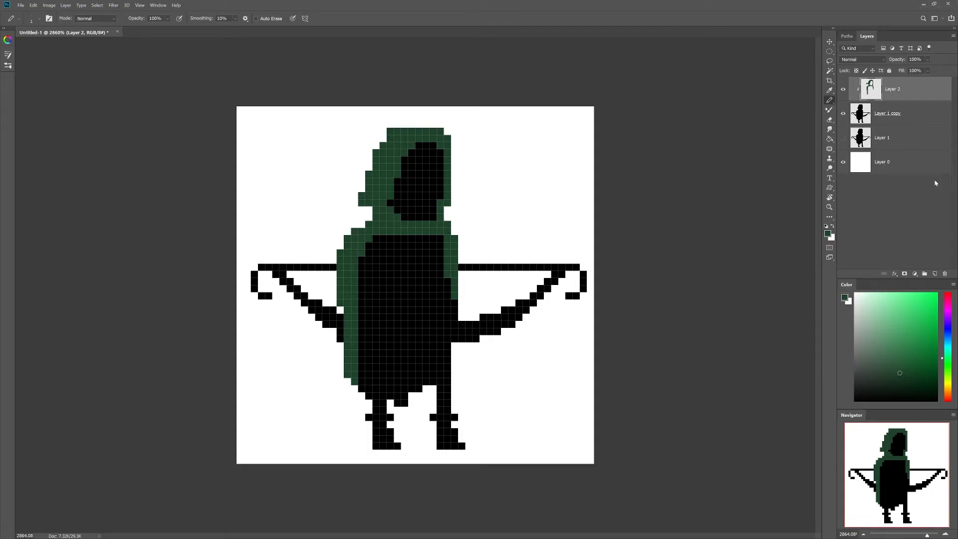
Step: Add Layer 3 clipped to Layer 2 with lighter green hood and shoulder highlights, plus Layer 4 below Layer 2
left_click(934, 274)
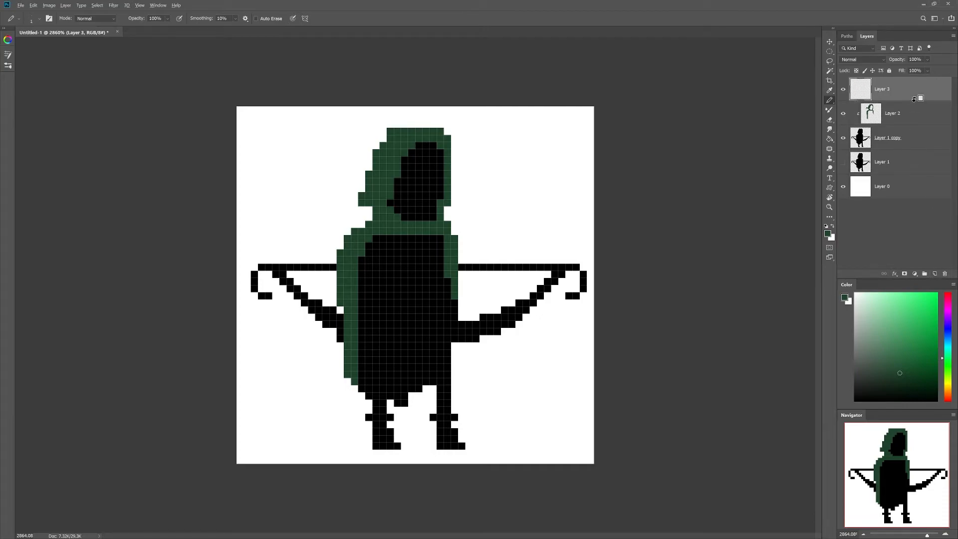
left_click(913, 99, "alt")
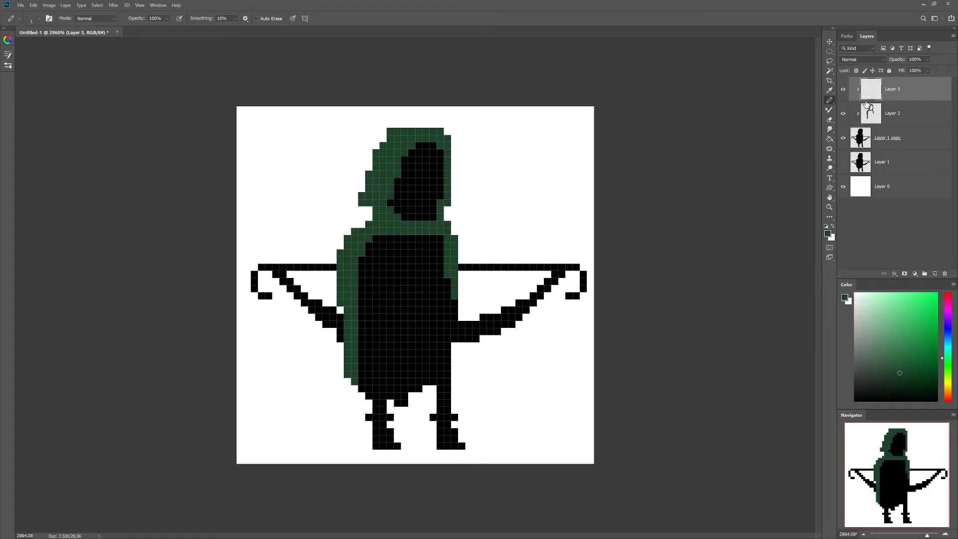
left_click(901, 340)
left_click_drag(397, 133, 360, 202)
left_click_drag(412, 132, 443, 132)
left_click_drag(370, 227, 348, 238)
left_click(447, 224)
left_click_drag(447, 238, 455, 238)
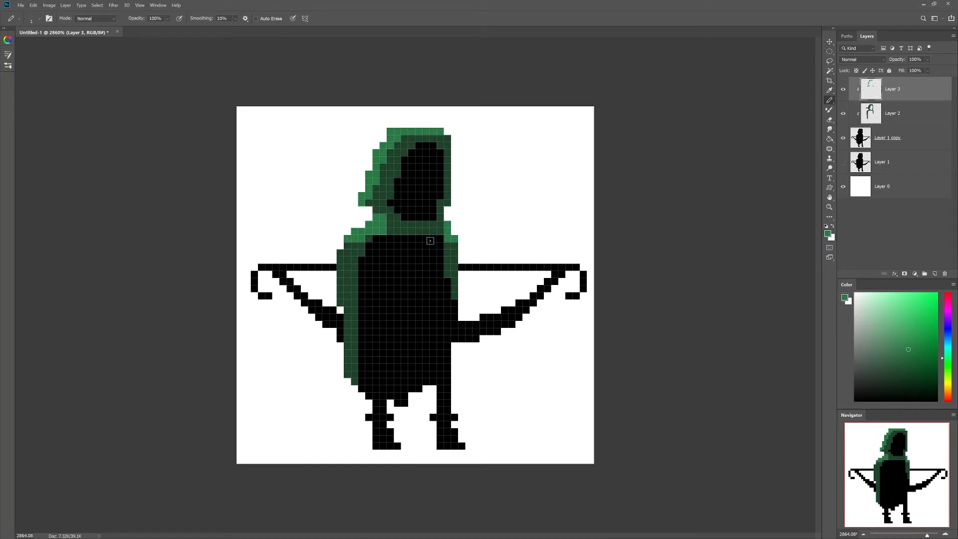
left_click(935, 275)
left_click_drag(894, 94, 894, 145)
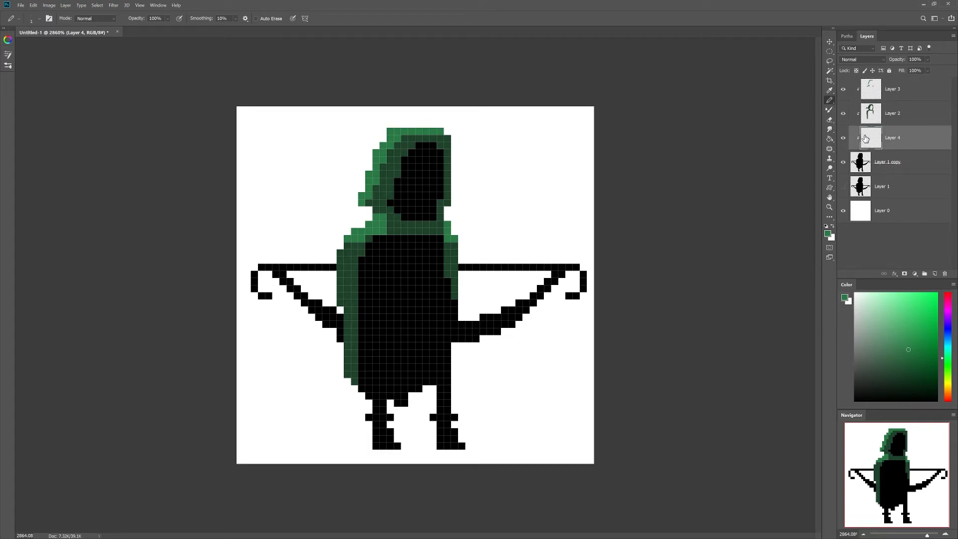
Step: Paint a light tan face in the hood on Layer 4, shaded darker tan along the left and top
left_click_drag(947, 383, 948, 393)
left_click(884, 310)
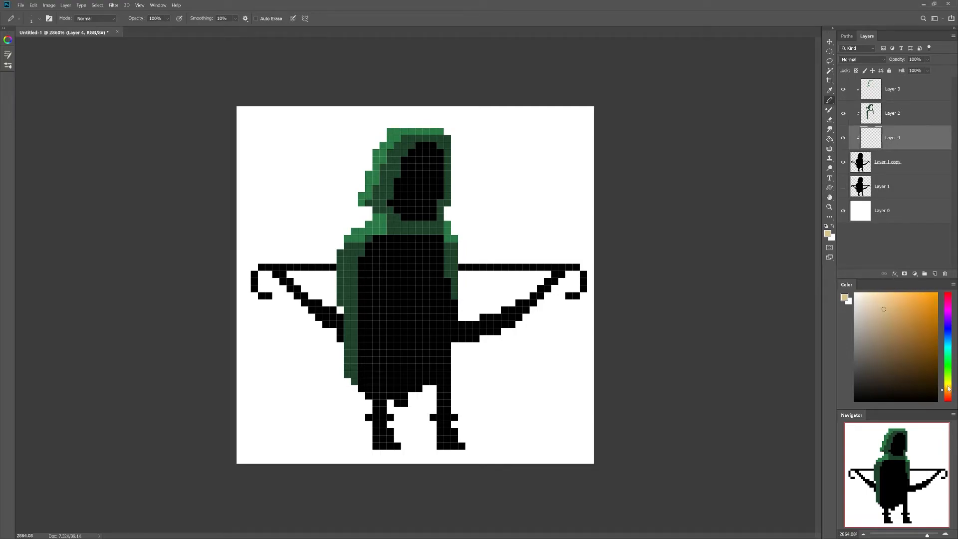
mouse_move(403, 202)
left_mouse_down()
mouse_move(426, 207)
mouse_move(426, 188)
mouse_move(410, 191)
mouse_move(414, 172)
mouse_move(428, 202)
mouse_move(421, 162)
left_mouse_up()
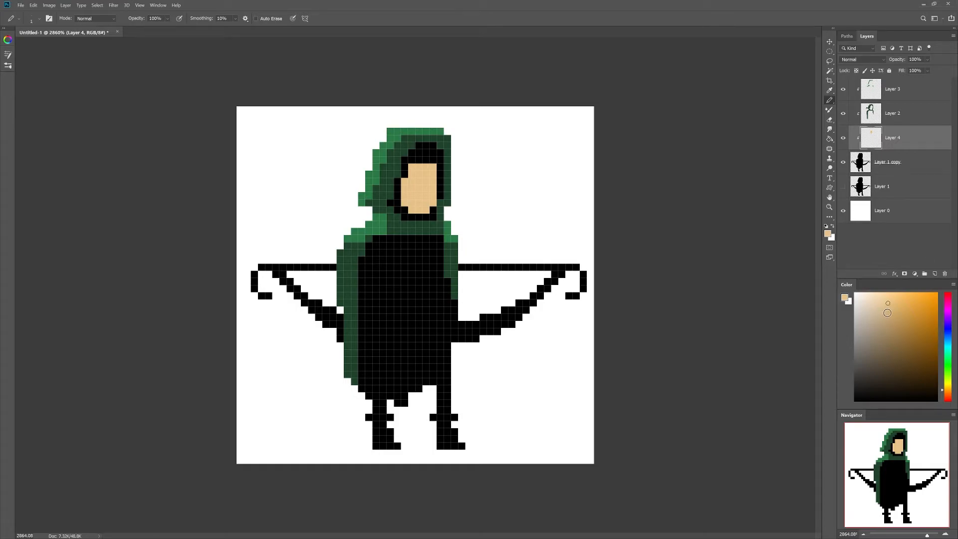
left_click_drag(949, 392, 949, 394)
left_click_drag(900, 313, 892, 316)
mouse_move(401, 196)
left_mouse_down()
mouse_move(412, 207)
mouse_move(434, 201)
mouse_move(421, 180)
left_mouse_up()
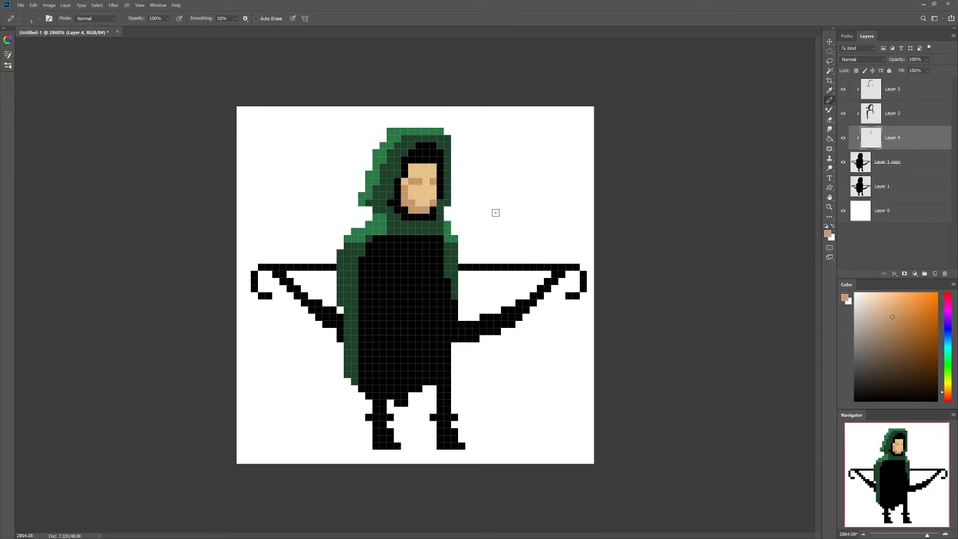
left_click_drag(412, 165, 434, 163)
Step: On new Layer 5, recolour the bows dark brown and the bowstring light grey
key("d")
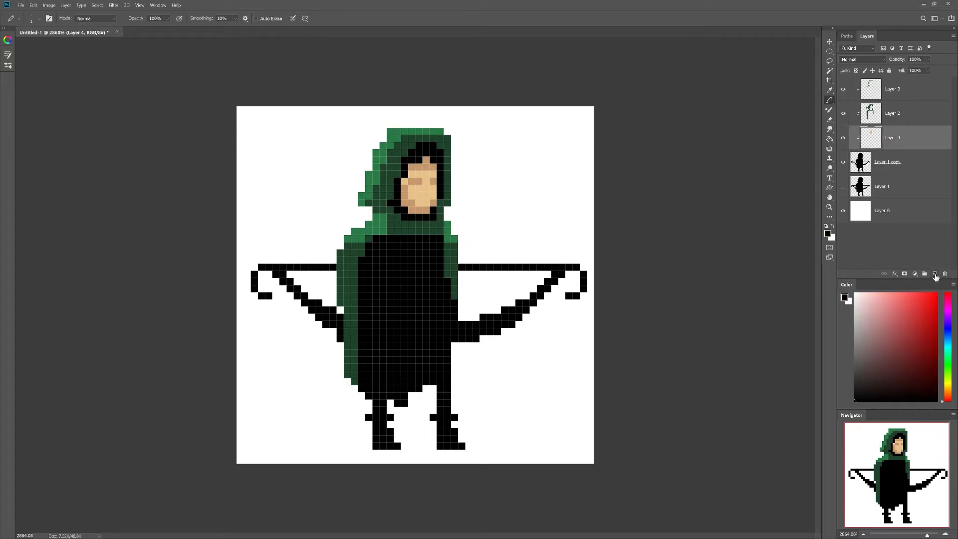
left_click(935, 273)
left_click(949, 391)
left_click(894, 370)
mouse_move(459, 329)
left_mouse_down()
mouse_move(579, 267)
mouse_move(583, 281)
mouse_move(572, 295)
left_mouse_up()
mouse_move(269, 295)
left_mouse_down()
mouse_move(259, 295)
mouse_move(297, 286)
mouse_move(329, 330)
mouse_move(332, 314)
left_mouse_up()
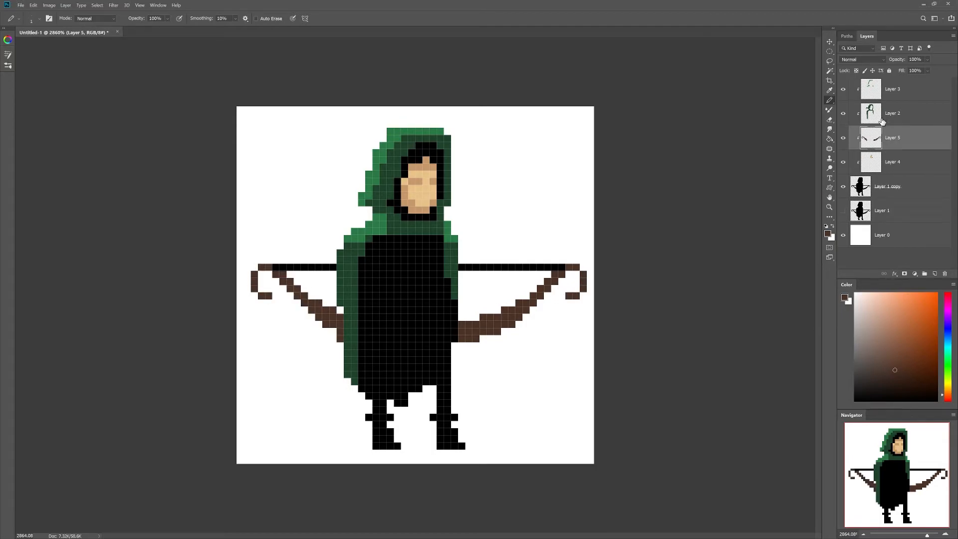
left_click(854, 333)
mouse_move(562, 266)
left_mouse_down()
mouse_move(471, 272)
mouse_move(508, 267)
left_mouse_up()
left_click_drag(334, 268, 273, 267)
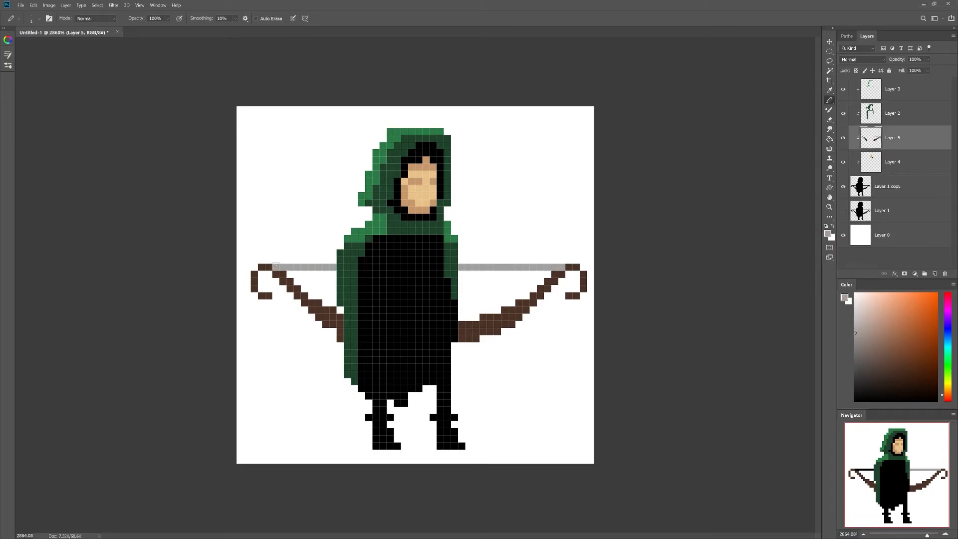
Step: On Layer 2, paint dark green cuffs on both boots and pick a near-black green
left_click(356, 248, "alt")
left_click(893, 116)
left_click(352, 357, "alt")
mouse_move(370, 418)
left_mouse_down()
mouse_move(458, 418)
mouse_move(391, 438)
left_mouse_up()
left_click_drag(448, 424, 453, 438)
left_click(454, 431)
left_click(890, 392)
Step: Darken the boots' back edges and soles and add pale green boot highlights
left_click(895, 389)
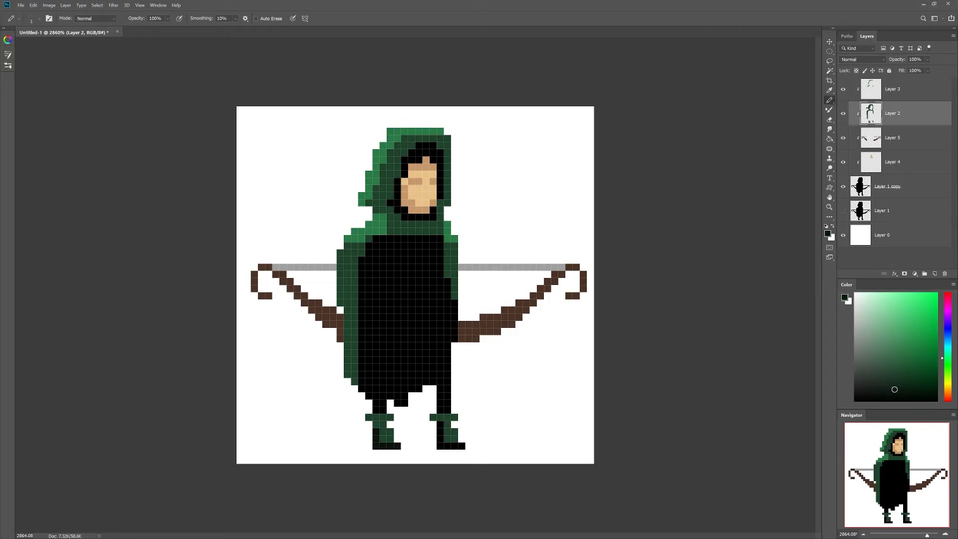
mouse_move(375, 431)
left_mouse_down()
mouse_move(404, 441)
mouse_move(440, 432)
mouse_move(441, 445)
mouse_move(467, 446)
mouse_move(443, 423)
mouse_move(465, 417)
mouse_move(452, 430)
mouse_move(447, 417)
mouse_move(387, 417)
left_mouse_up()
left_click(448, 425, "alt")
left_click(441, 424)
left_click(890, 358)
left_click(863, 338)
left_click(385, 432)
left_click_drag(449, 431, 455, 431)
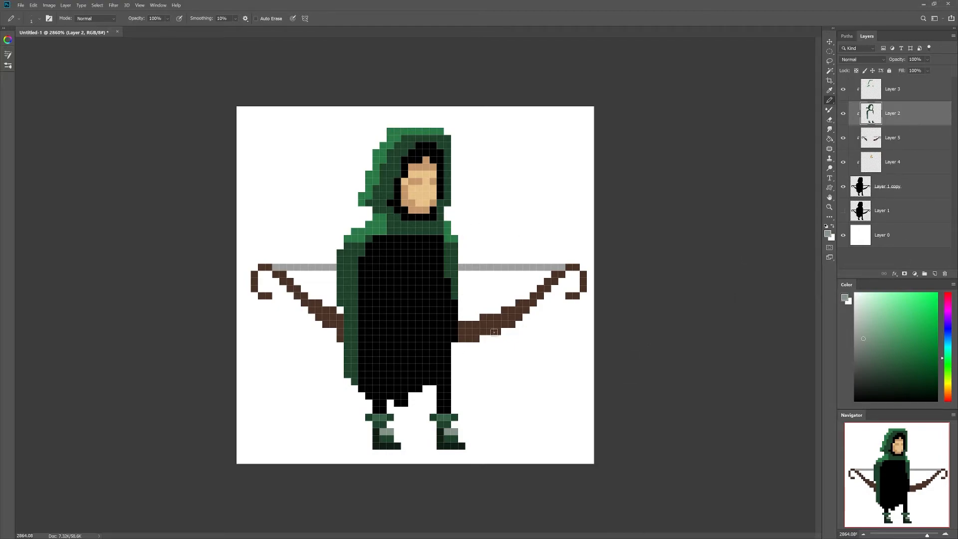
Step: Highlight the bow grip, left limb and tips in a lighter brown
left_click(474, 330, "alt")
left_click(888, 358)
mouse_move(462, 324)
left_mouse_down()
mouse_move(538, 295)
mouse_move(554, 274)
left_mouse_up()
mouse_move(342, 318)
left_mouse_down()
mouse_move(290, 271)
mouse_move(269, 267)
left_mouse_up()
mouse_move(561, 266)
left_mouse_down()
mouse_move(575, 267)
mouse_move(576, 295)
left_mouse_up()
left_click_drag(269, 296, 264, 293)
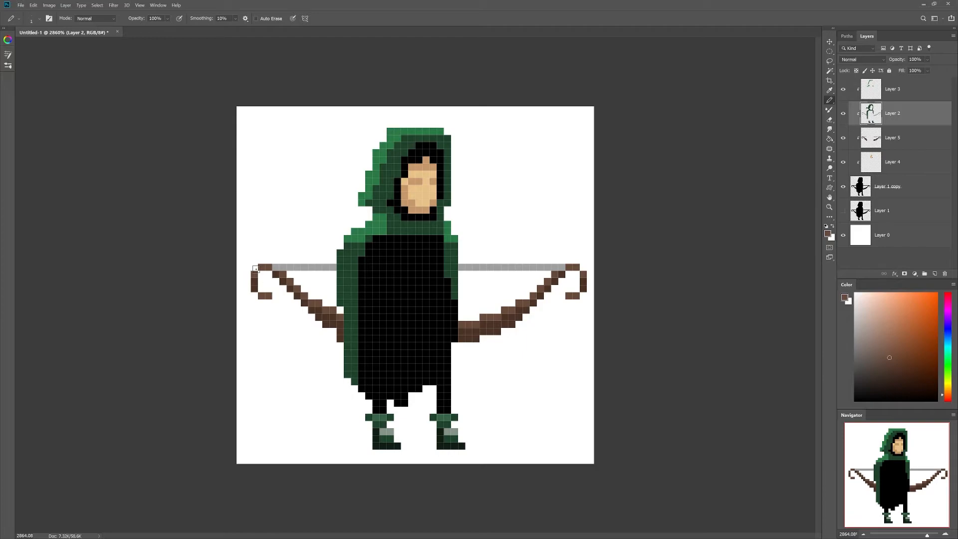
Step: Paint dark green strap, cross and belt details across the black torso
left_click(427, 226, "alt")
left_click(899, 383)
mouse_move(414, 240)
left_mouse_down()
mouse_move(377, 243)
mouse_move(369, 258)
mouse_move(357, 349)
mouse_move(354, 269)
mouse_move(359, 362)
mouse_move(397, 282)
mouse_move(368, 394)
left_mouse_up()
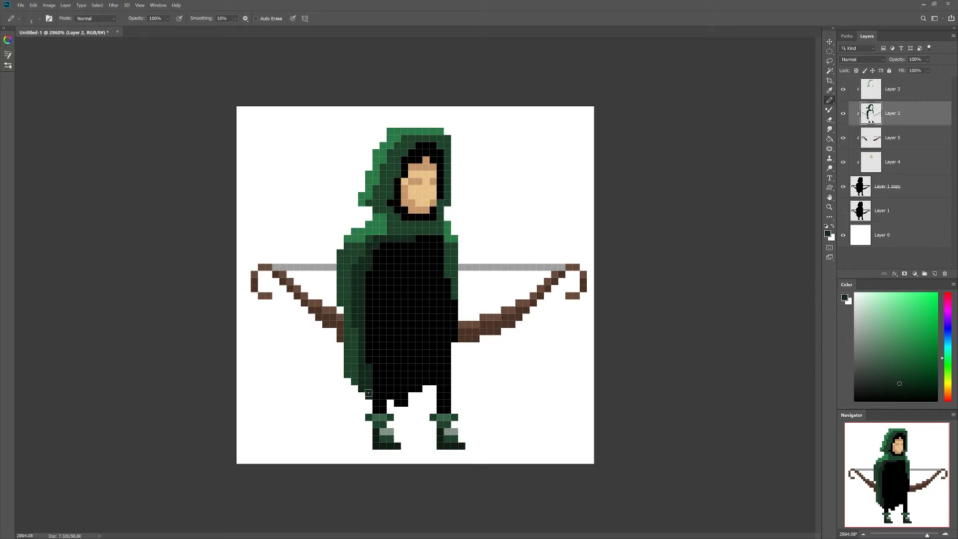
mouse_move(388, 245)
left_mouse_down()
mouse_move(367, 289)
mouse_move(368, 349)
left_mouse_up()
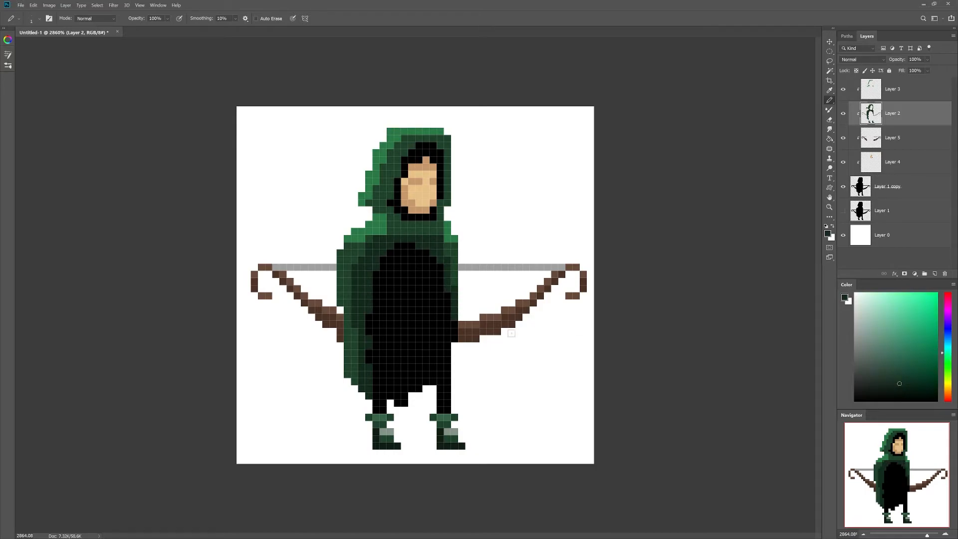
mouse_move(419, 258)
left_mouse_down()
mouse_move(418, 311)
mouse_move(433, 283)
mouse_move(415, 305)
mouse_move(460, 300)
mouse_move(389, 291)
mouse_move(462, 312)
mouse_move(381, 310)
mouse_move(432, 301)
left_mouse_up()
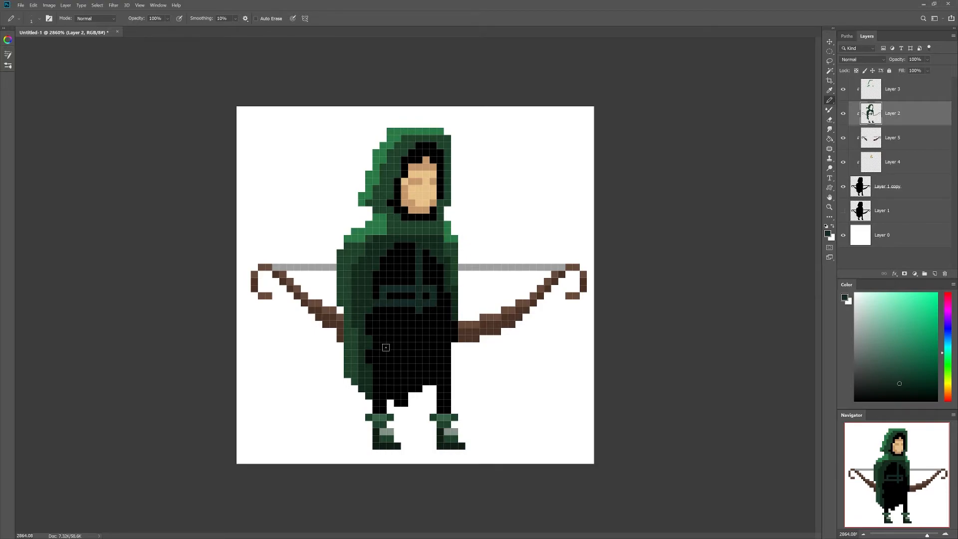
left_click_drag(382, 368, 377, 381)
mouse_move(441, 368)
left_mouse_down()
mouse_move(460, 367)
mouse_move(447, 381)
left_mouse_up()
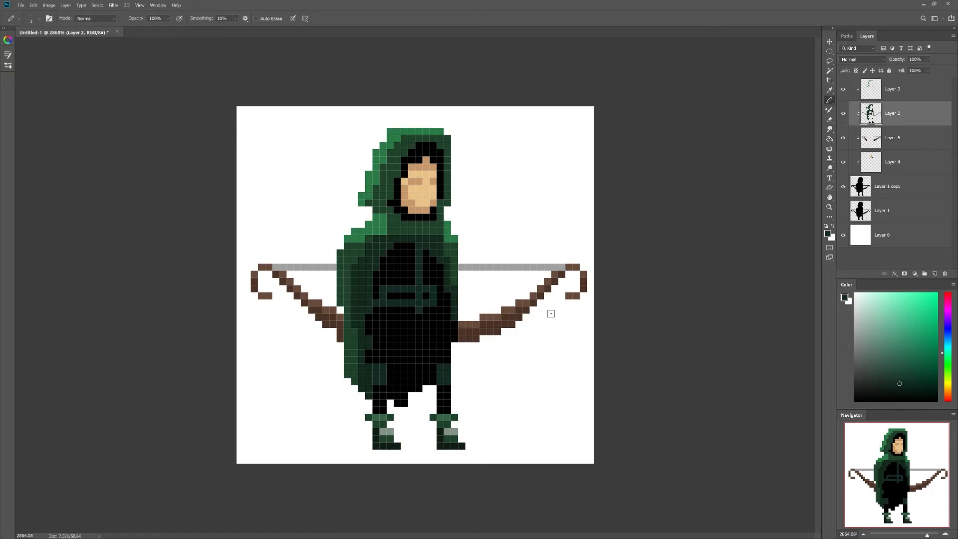
left_click(391, 229, "alt")
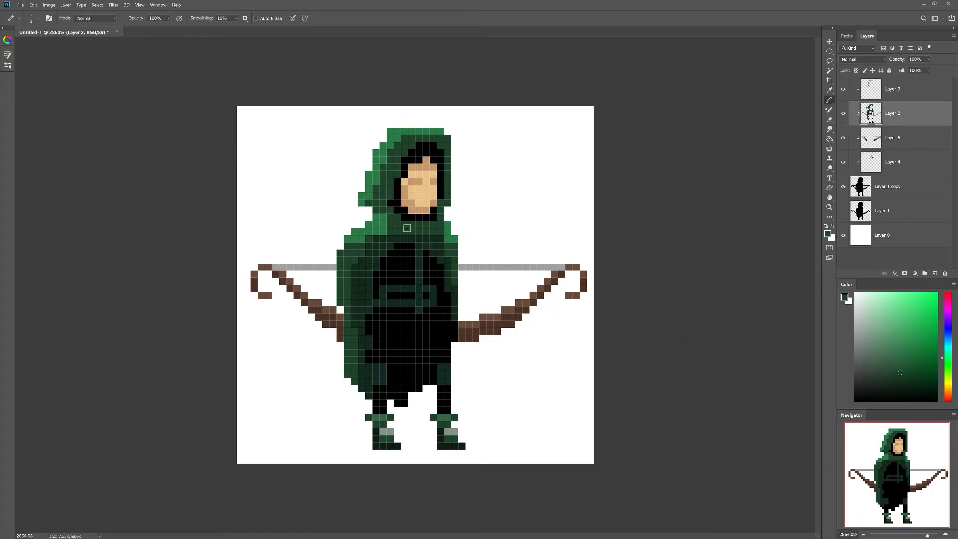
left_click(902, 91)
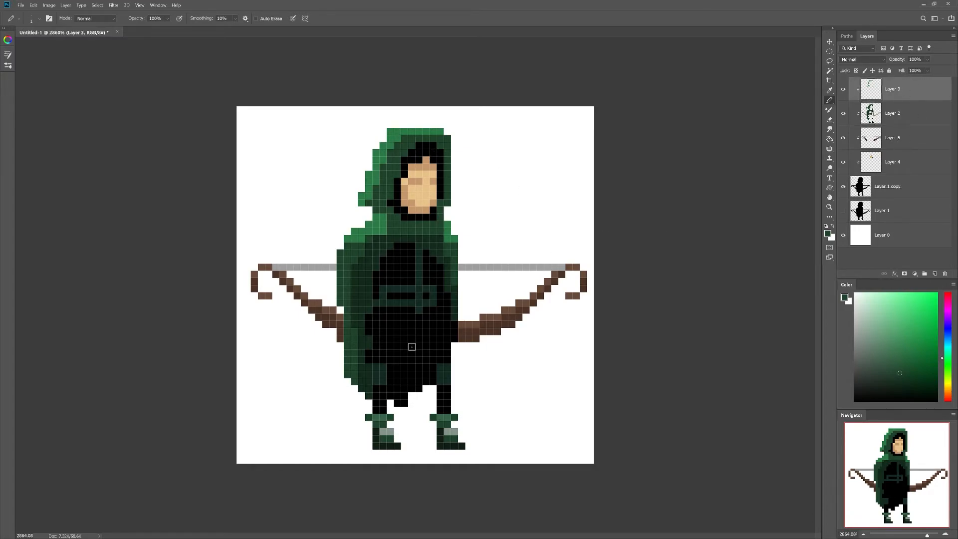
Step: Shade the cloak's left shoulder and collar with sampled dark, medium and light greens
left_click(376, 309, "alt")
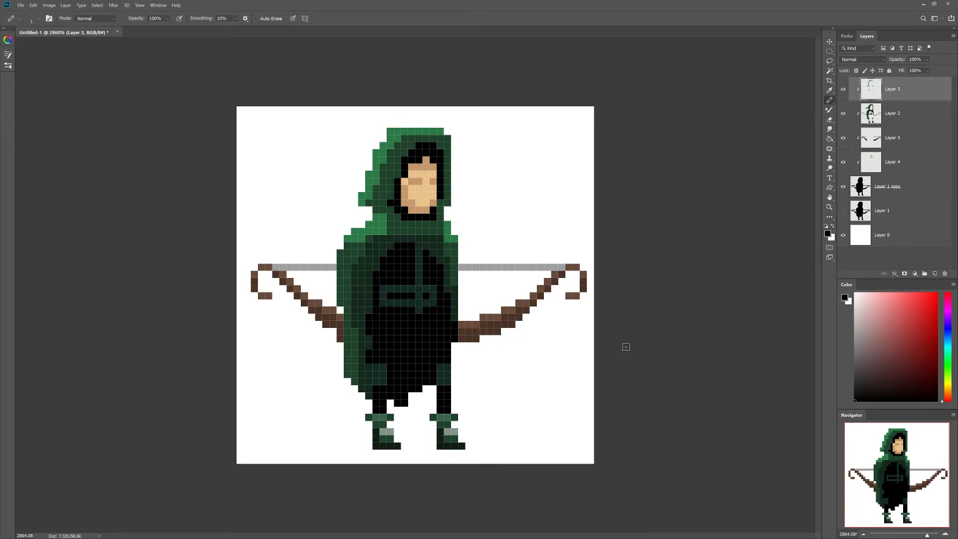
left_click(422, 264, "alt")
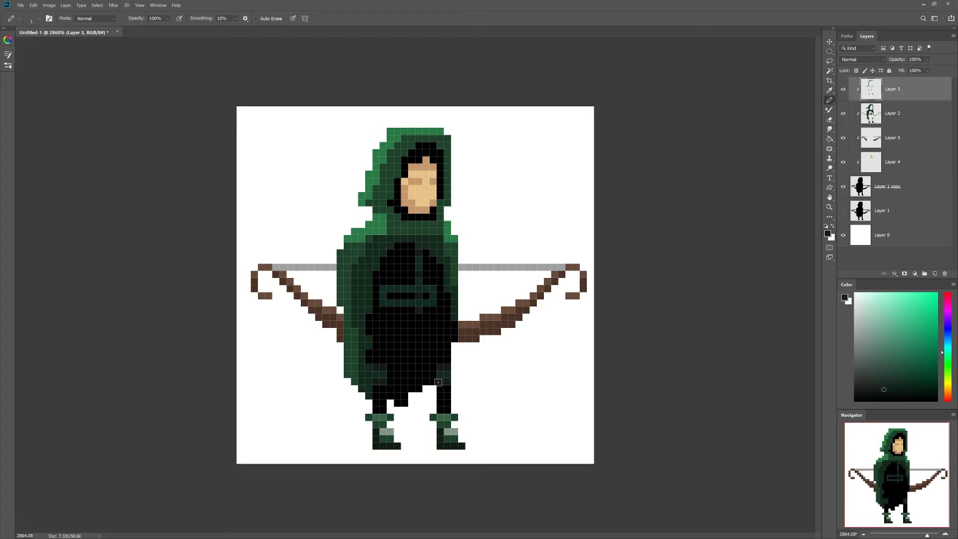
left_click(897, 380)
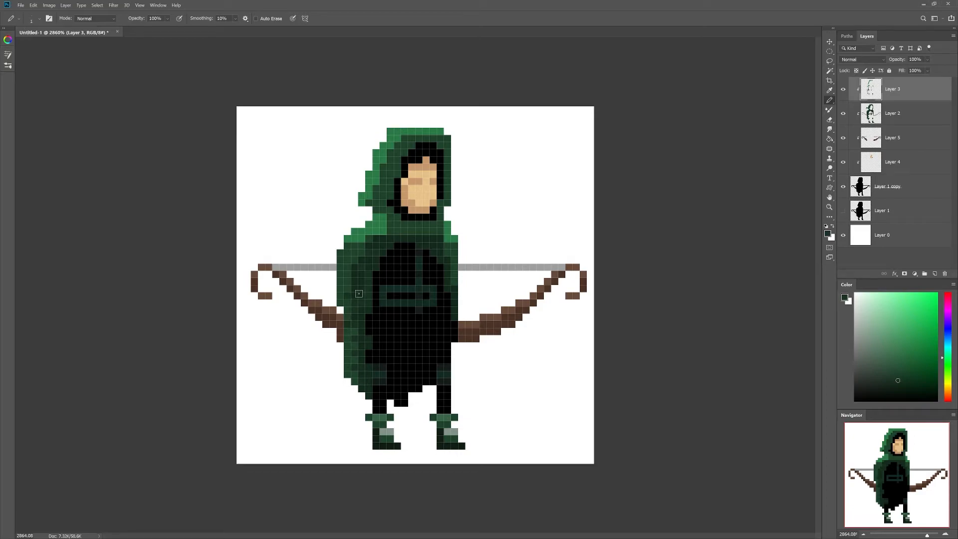
left_click(381, 224, "alt")
left_click(365, 240, "alt")
left_click_drag(361, 247, 341, 259)
left_click(379, 220, "alt")
left_click(354, 240)
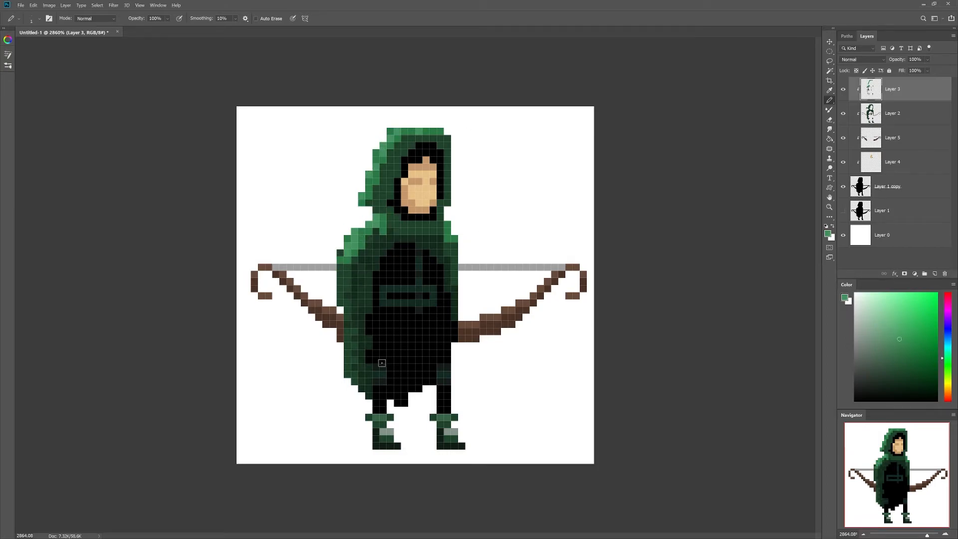
left_click(384, 231, "alt")
left_click_drag(390, 225, 404, 231)
left_click(380, 239, "alt")
left_click(382, 231)
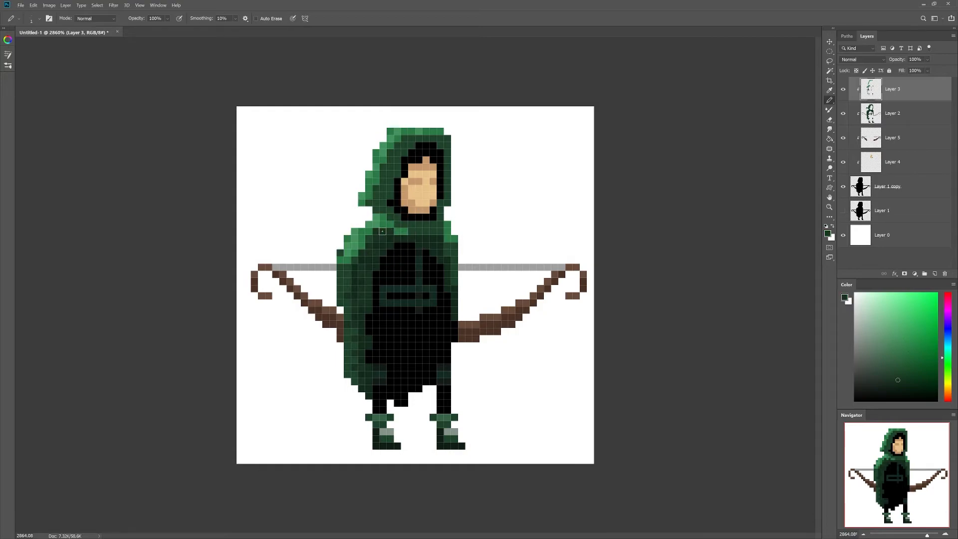
Step: Lighten alternating grey pixels along both halves of the bowstring and add an empty Layer 6
left_click(486, 268, "alt")
left_click_drag(462, 269, 497, 268)
left_click(525, 268)
left_click(540, 268)
left_click_drag(336, 267, 326, 268)
left_click(294, 269)
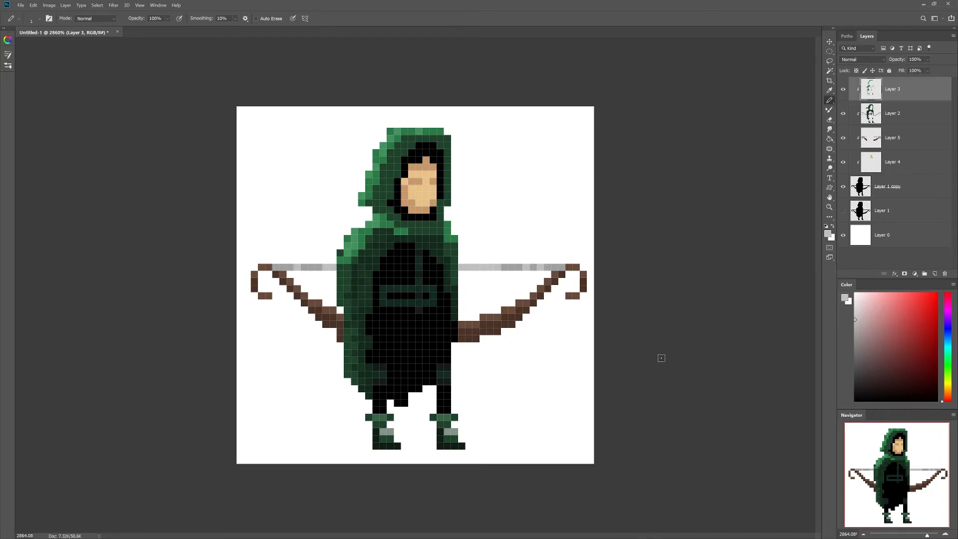
left_click(934, 273)
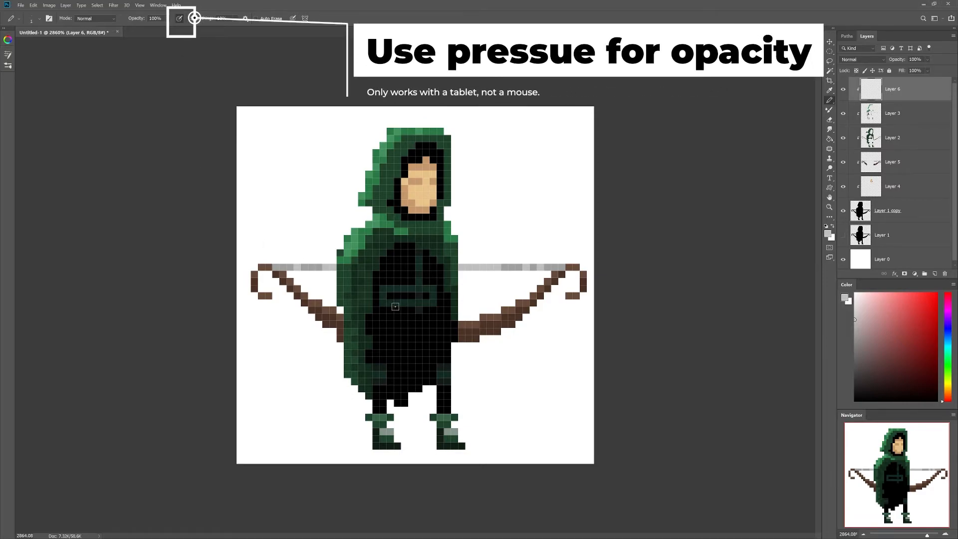
Step: Add lighter green highlights to the lower cloak, the belt's top row and the cloak strip
left_click(370, 240, "alt")
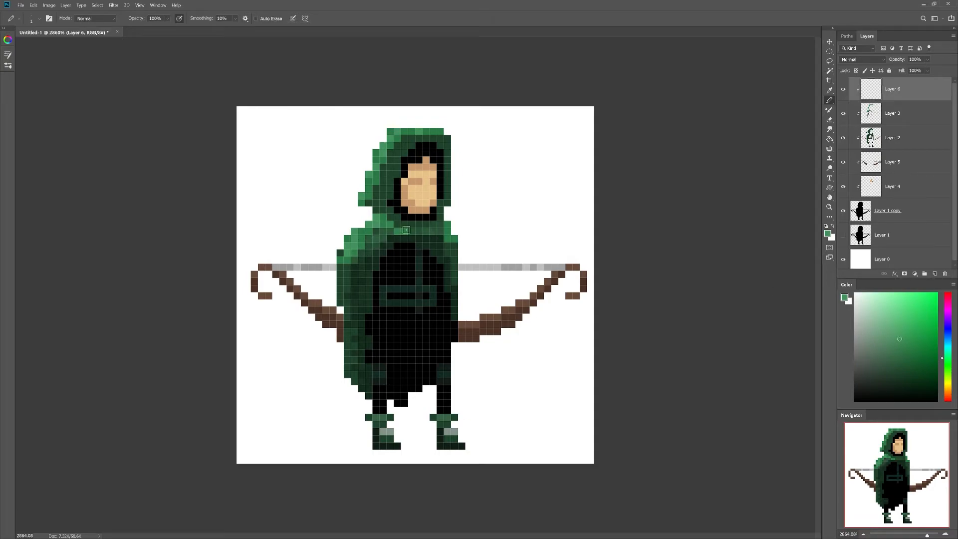
left_click(355, 276, "alt")
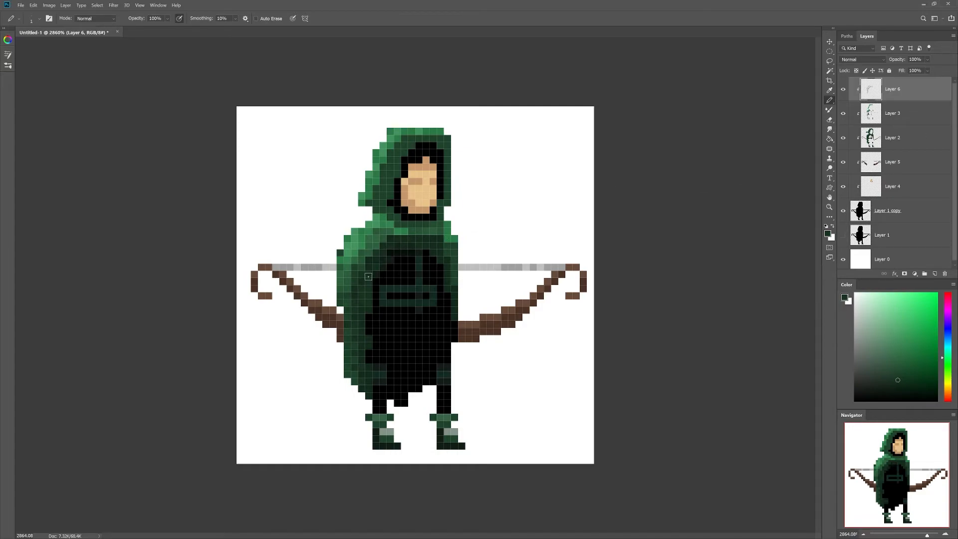
left_click(383, 154, "alt")
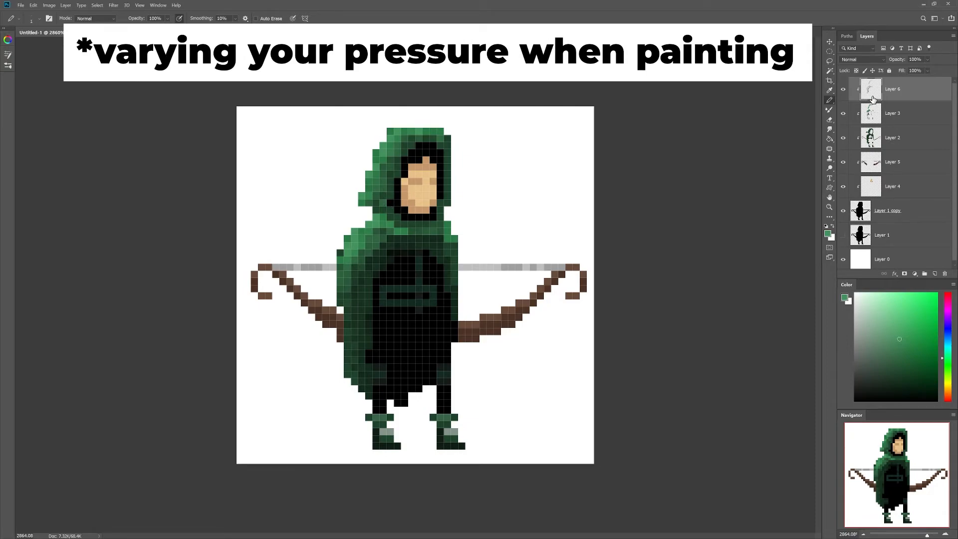
left_click(382, 367)
left_click(440, 367)
mouse_move(395, 290)
left_mouse_down()
mouse_move(432, 288)
mouse_move(383, 288)
left_mouse_up()
left_click_drag(419, 263, 421, 271)
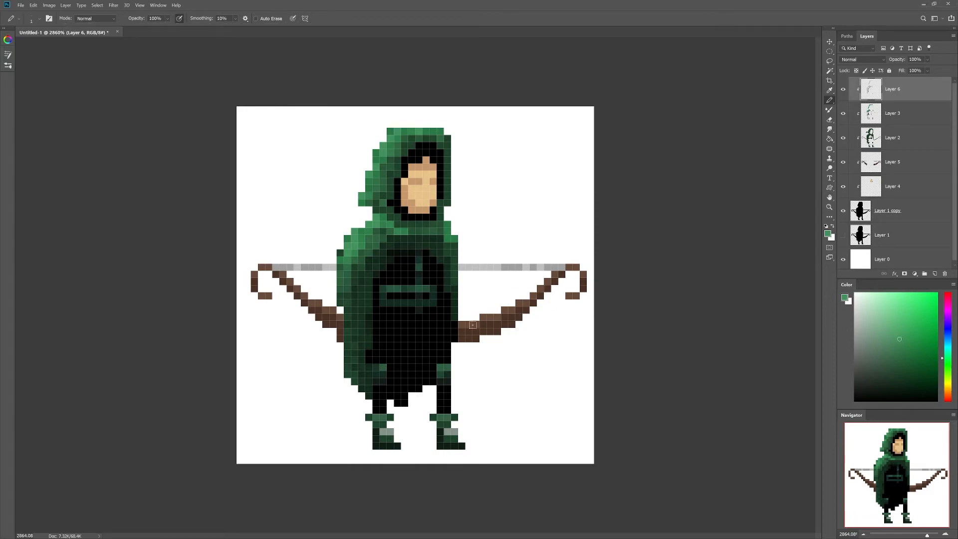
Step: Paint a skin-toned hand gripping the right bow using the face's colour, then add Layer 7
left_click(424, 197, "alt")
left_click_drag(456, 331, 455, 338)
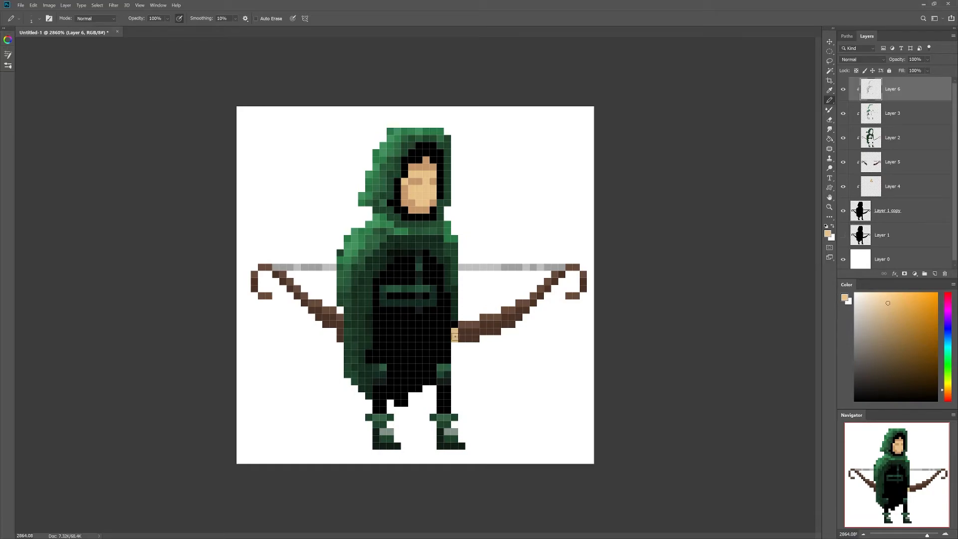
left_click(454, 325)
left_click(461, 330)
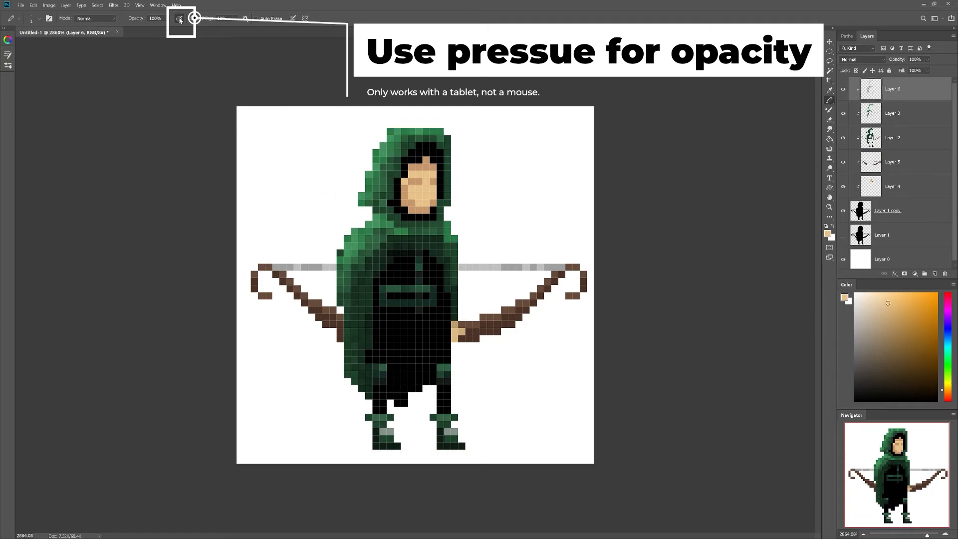
left_click(934, 273)
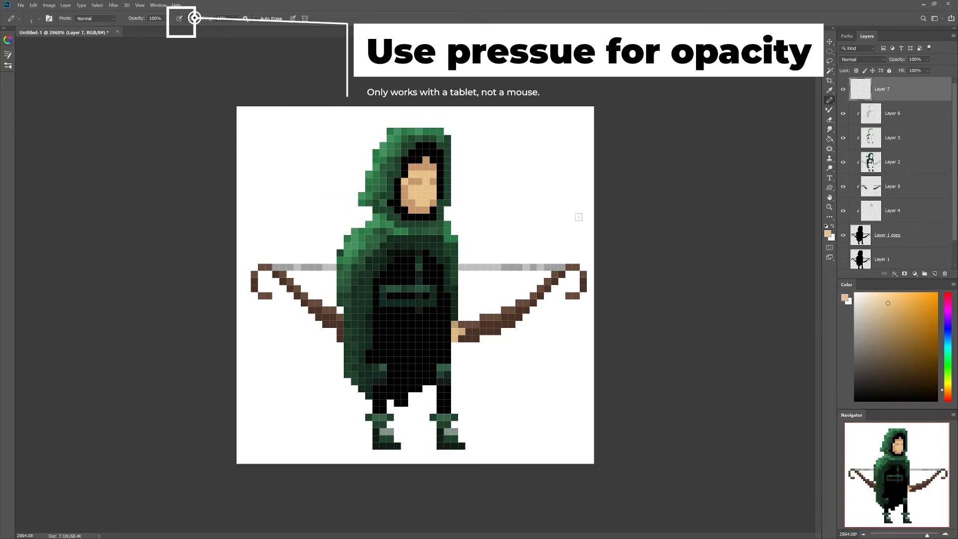
Step: Draw test strokes beside the figure with pen pressure set to control opacity
left_click_drag(525, 149, 526, 227)
key("ctrl+z")
left_click(895, 377)
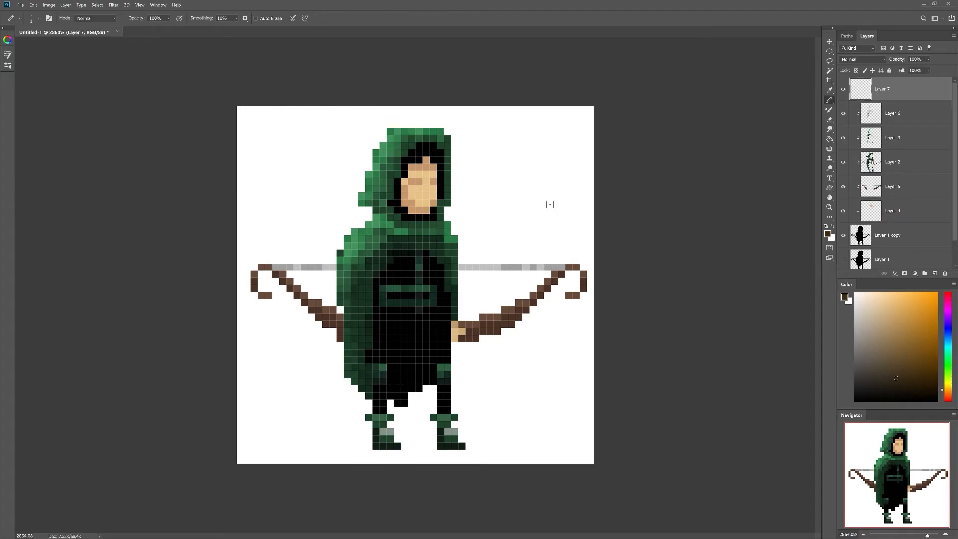
left_click_drag(526, 131, 532, 224)
key("ctrl+z")
left_click(179, 18)
left_click_drag(504, 128, 505, 248)
left_click_drag(490, 135, 490, 248)
left_click_drag(519, 131, 522, 249)
left_click_drag(539, 130, 540, 249)
left_click_drag(554, 129, 561, 220)
Step: Remove the grey test strokes and delete the test layer
key("l")
mouse_move(565, 150)
left_mouse_down()
mouse_move(479, 114)
mouse_move(551, 257)
mouse_move(566, 150)
left_mouse_up()
key("Delete")
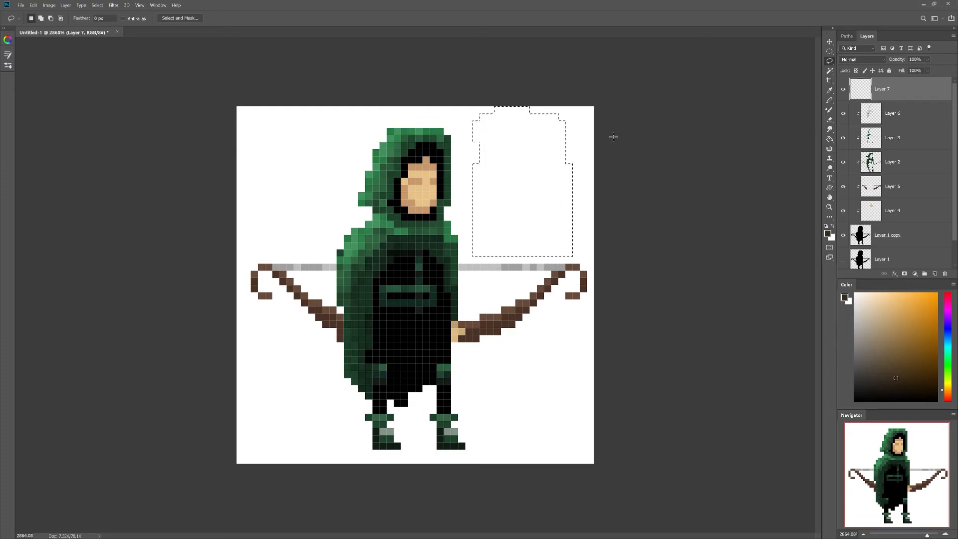
key("ctrl+d")
key("b")
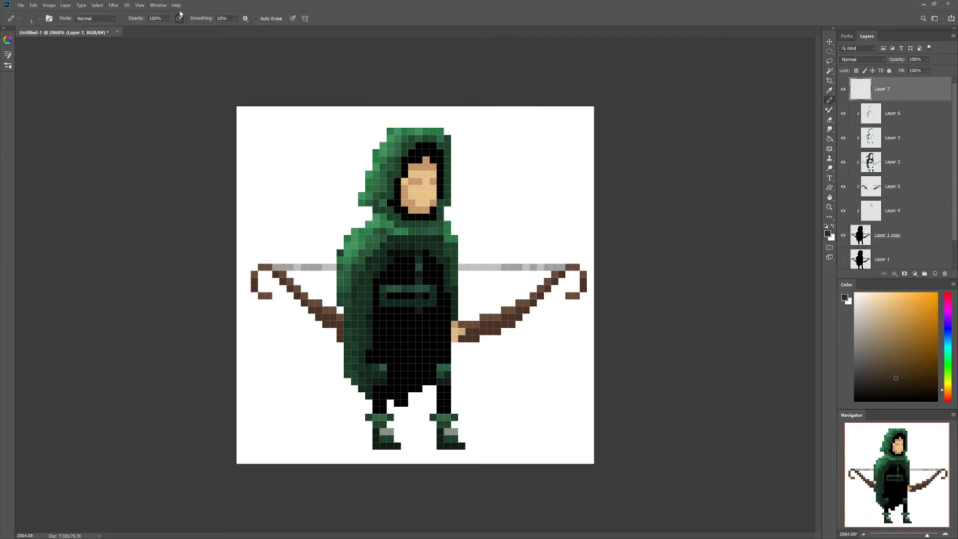
mouse_move(496, 129)
left_mouse_down()
mouse_move(499, 240)
mouse_move(506, 135)
mouse_move(511, 254)
left_mouse_up()
left_click_drag(525, 128, 526, 255)
key("Delete")
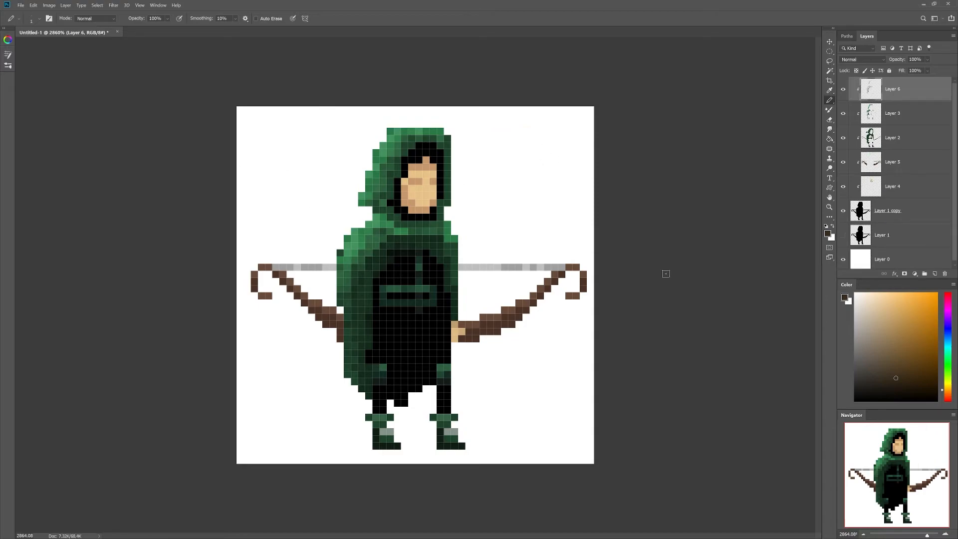
Step: Create Layer 7 clipped to the layer below and lasso the lower-left part of the face
left_click(898, 211, "shift")
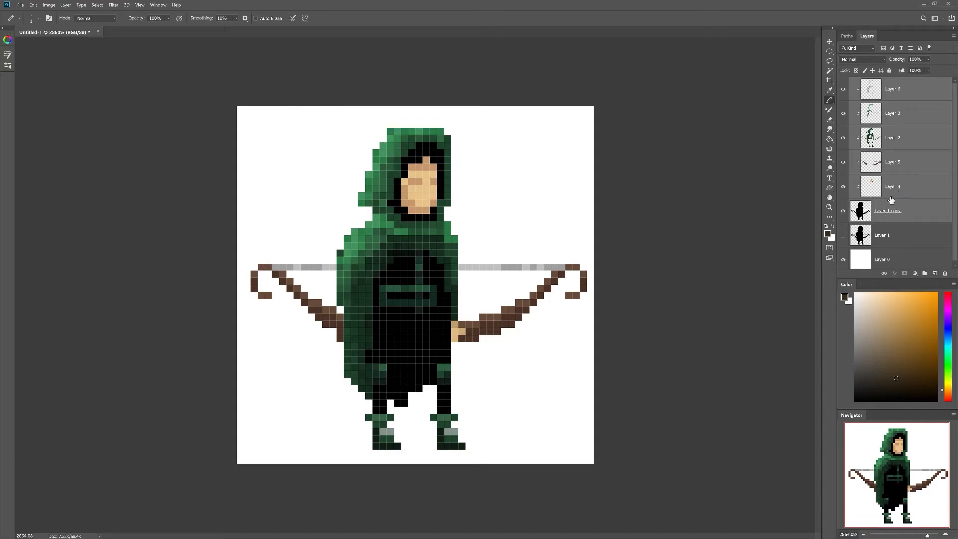
key("ctrl+shift+alt+n")
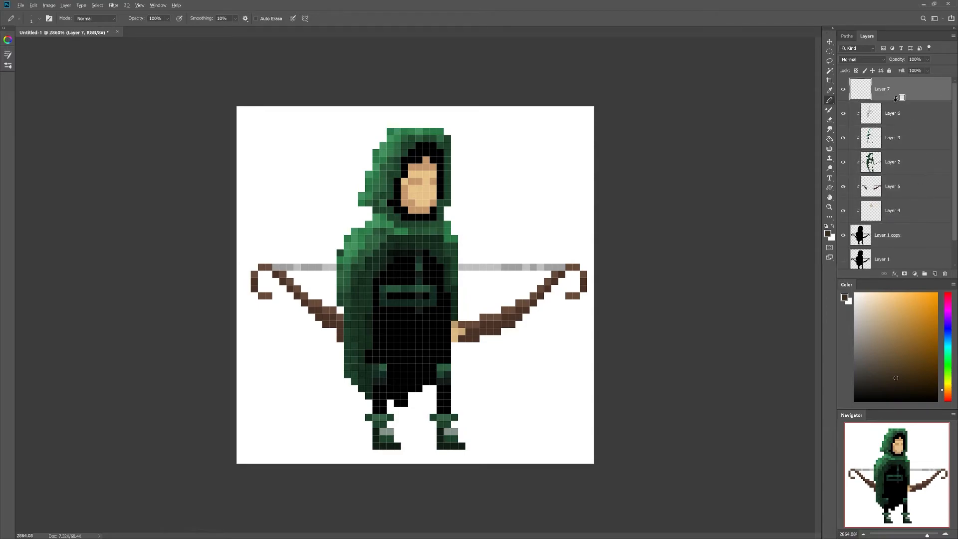
left_click(897, 98, "alt")
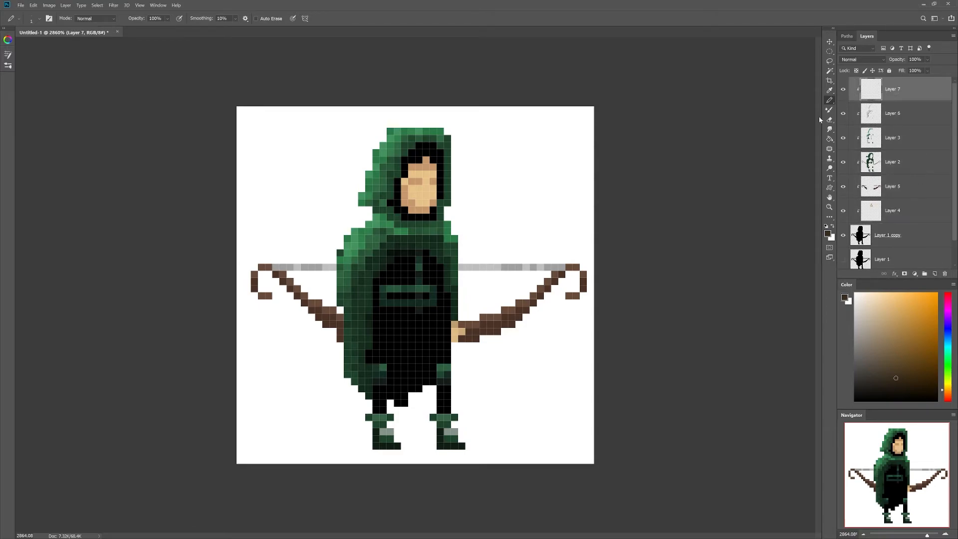
key("l")
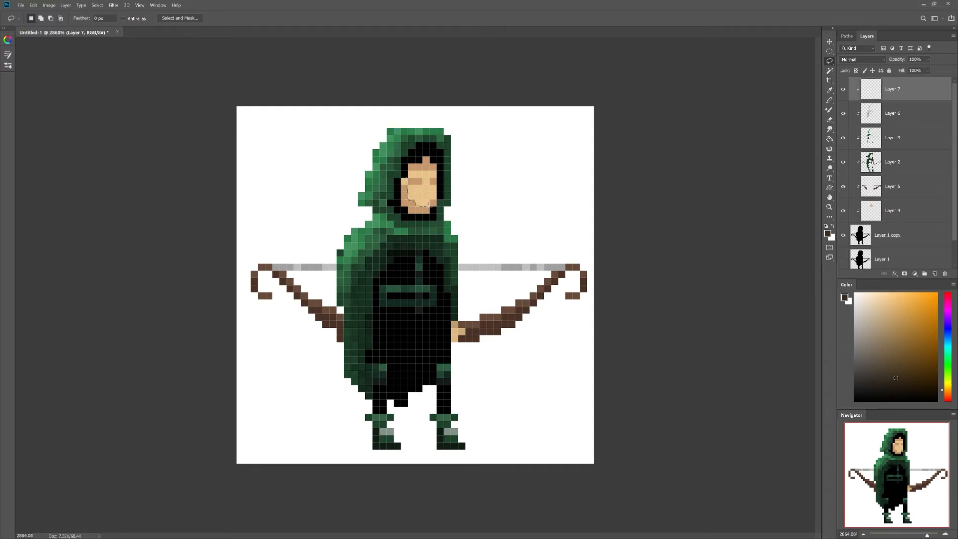
mouse_move(436, 212)
left_mouse_down()
mouse_move(397, 217)
mouse_move(397, 177)
mouse_move(407, 173)
left_mouse_up()
Step: Shade the face's left side and chin in dark blue inside the selection, then deselect
left_click(830, 100)
mouse_move(946, 390)
left_mouse_down()
mouse_move(946, 335)
mouse_move(908, 349)
mouse_move(907, 329)
mouse_move(912, 348)
left_mouse_up()
mouse_move(404, 182)
left_mouse_down()
mouse_move(411, 217)
mouse_move(433, 218)
mouse_move(434, 202)
left_mouse_up()
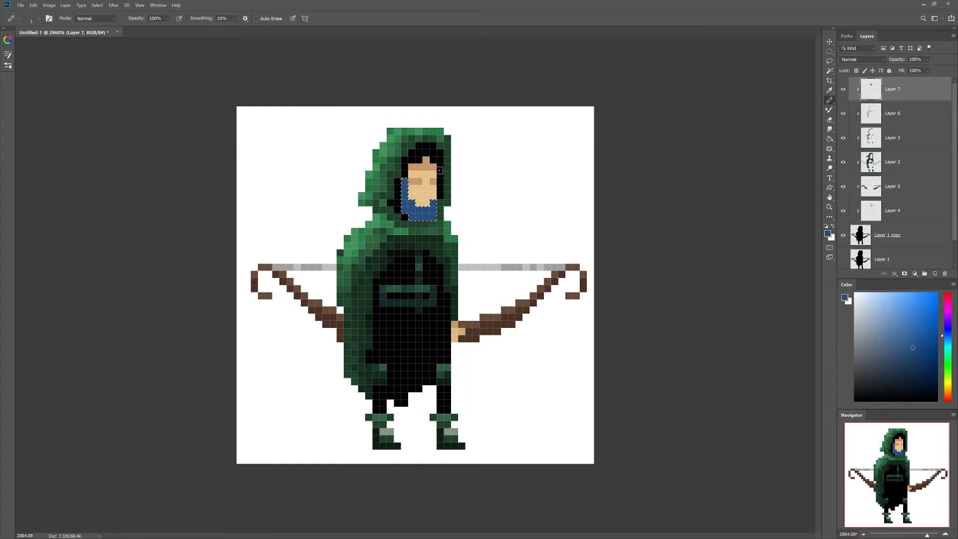
key("ctrl+d")
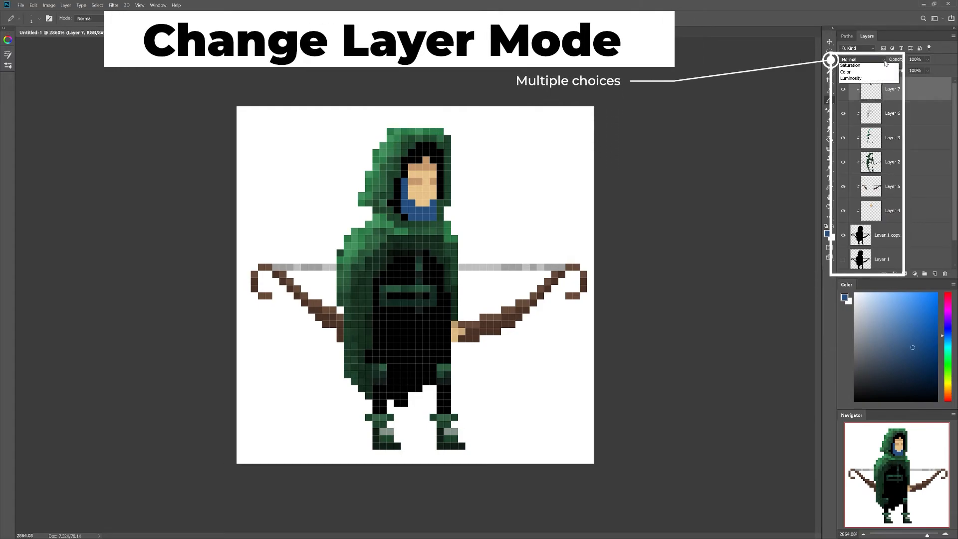
Step: Try Multiply with lower fill, then set Layer 7's blend mode to Overlay
left_click(880, 63)
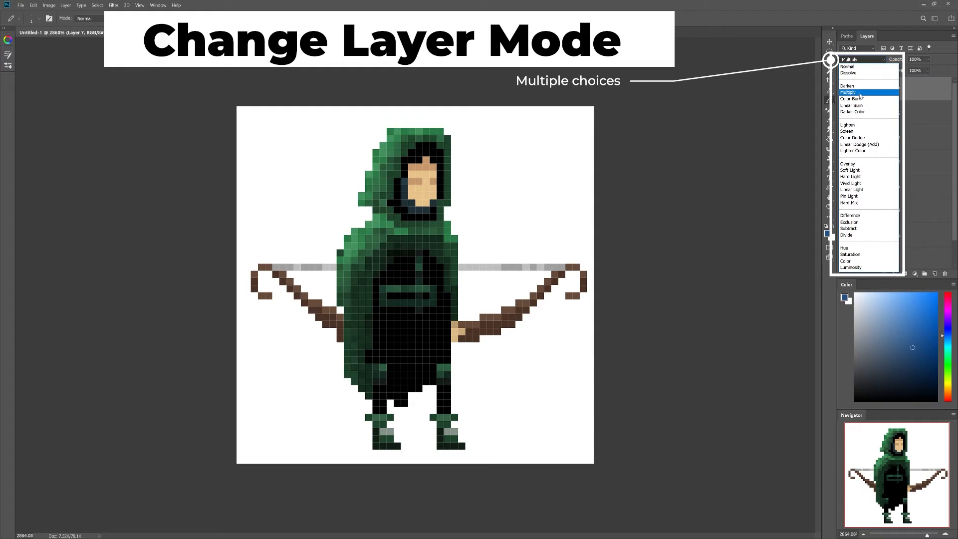
left_click(858, 92)
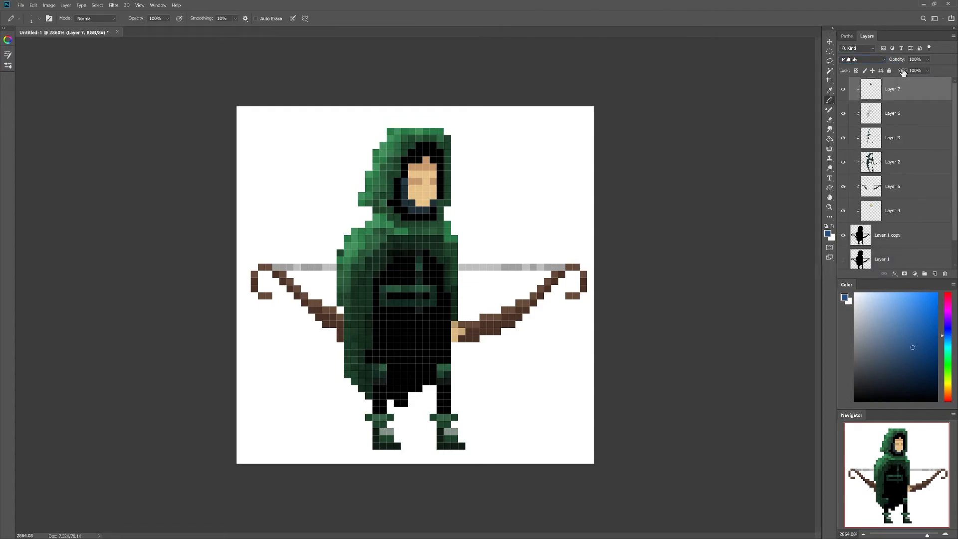
mouse_move(902, 73)
left_mouse_down()
mouse_move(873, 75)
mouse_move(945, 74)
left_mouse_up()
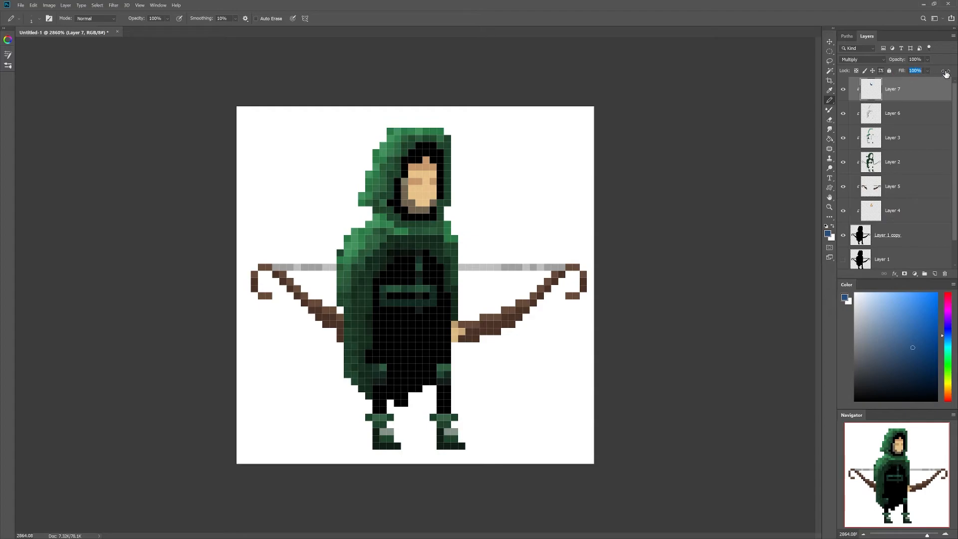
left_click(876, 59)
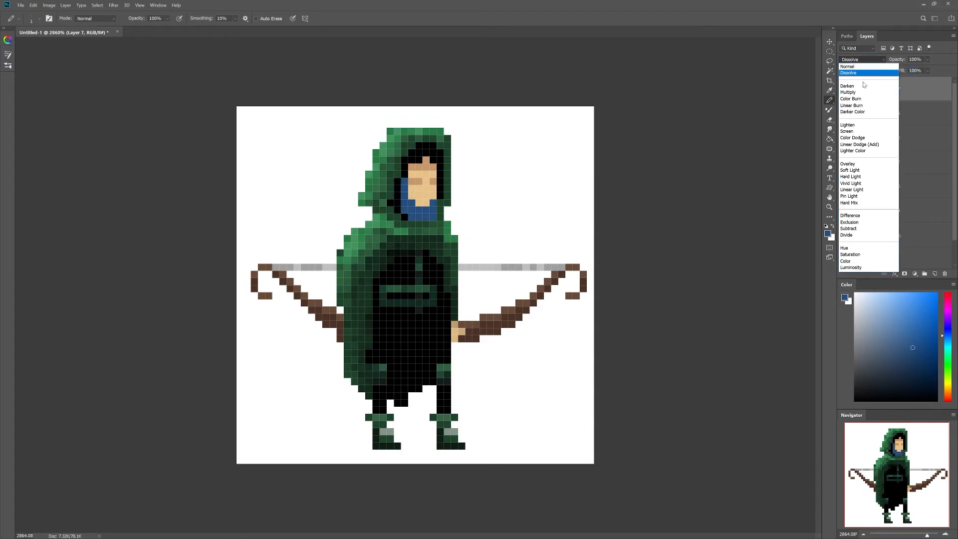
left_click(847, 165)
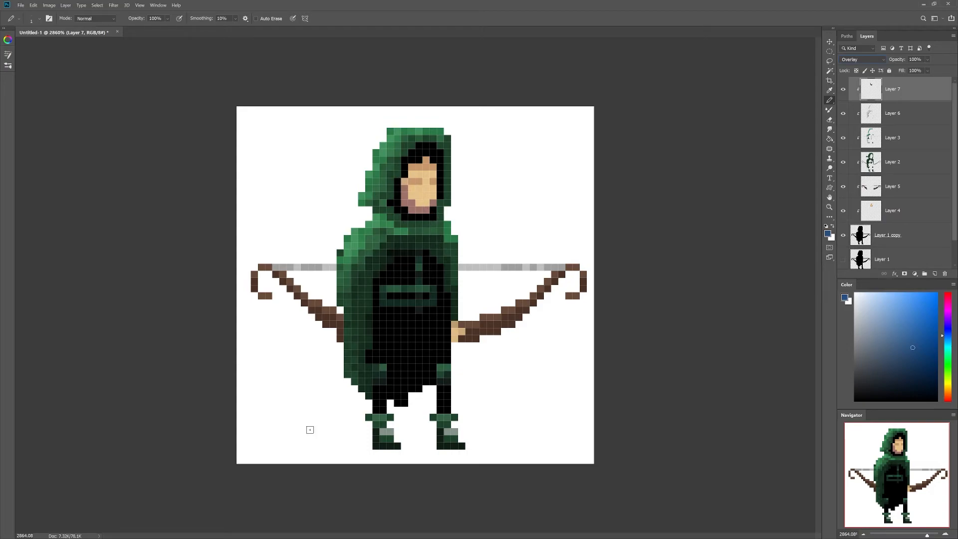
left_click(460, 332)
Step: Paint dark blue overlay pixels along both bow limbs, the cloak's left side, the hood edge and the upper chest
left_click_drag(460, 333, 539, 304)
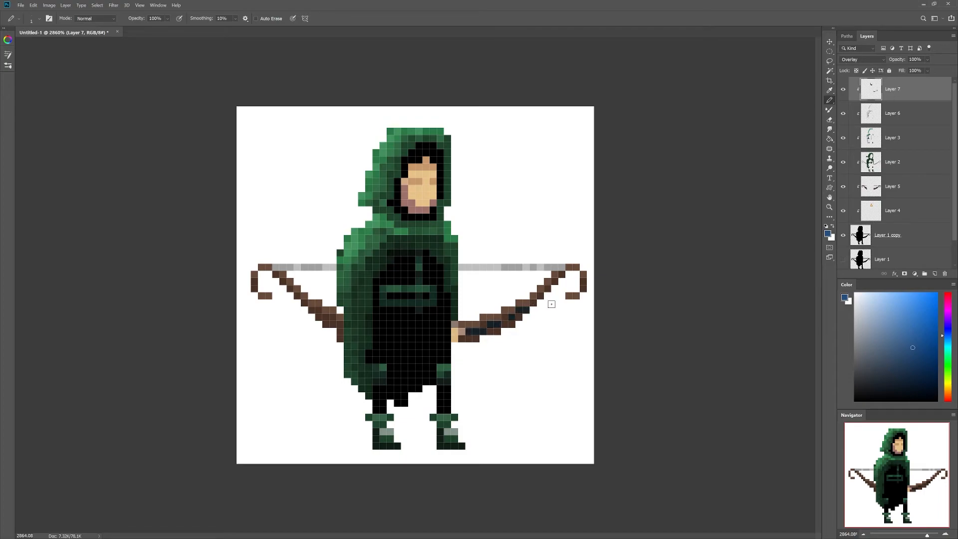
left_click_drag(346, 335, 304, 302)
left_click_drag(461, 338, 571, 284)
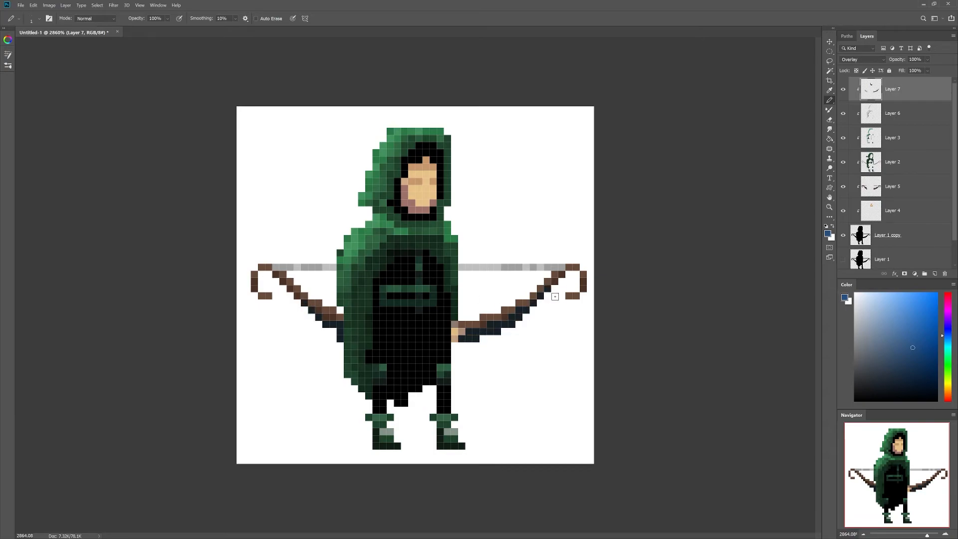
mouse_move(363, 274)
left_mouse_down()
mouse_move(363, 345)
mouse_move(378, 369)
mouse_move(369, 395)
mouse_move(368, 267)
mouse_move(416, 230)
mouse_move(392, 205)
mouse_move(369, 201)
mouse_move(405, 153)
left_mouse_up()
mouse_move(419, 245)
left_mouse_down()
mouse_move(433, 252)
mouse_move(418, 260)
mouse_move(448, 291)
left_mouse_up()
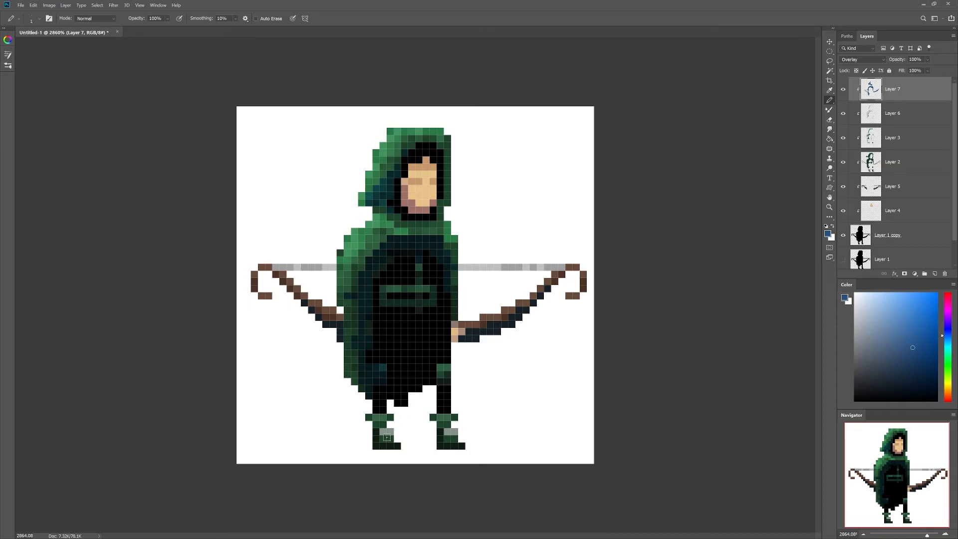
left_click(423, 158)
Step: Add a new layer clipped to the one below and choose a light cyan-leaning blue-grey
left_click(934, 273)
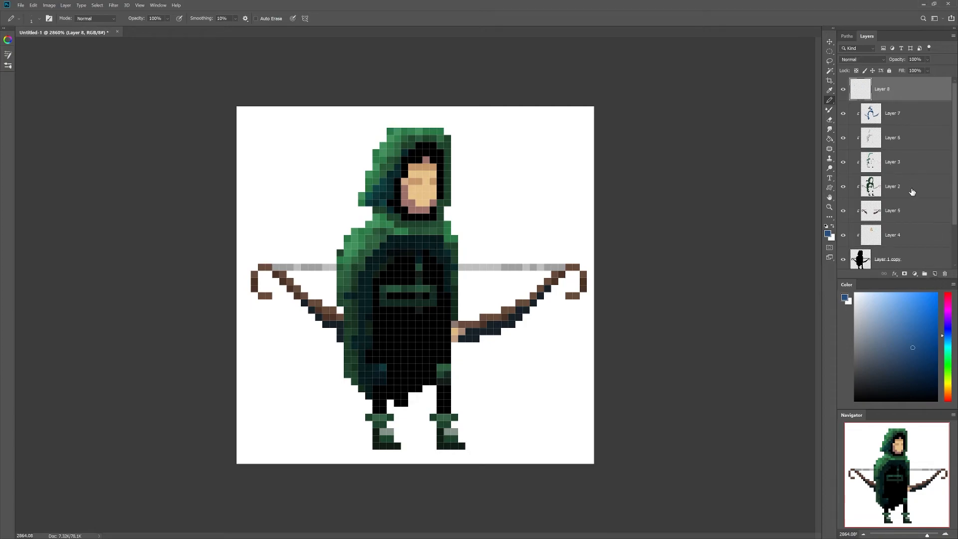
left_click(902, 101, "alt")
left_click(927, 331)
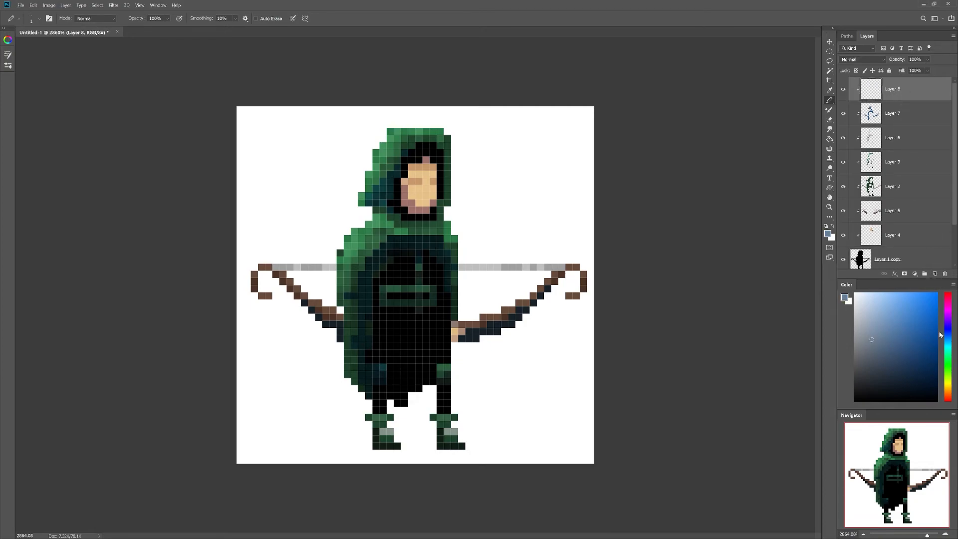
left_click_drag(946, 336, 946, 341)
Step: Paint grey-blue highlights on the chest strap, a buckle below the belt, and both boots
left_click(419, 254)
left_click(418, 274)
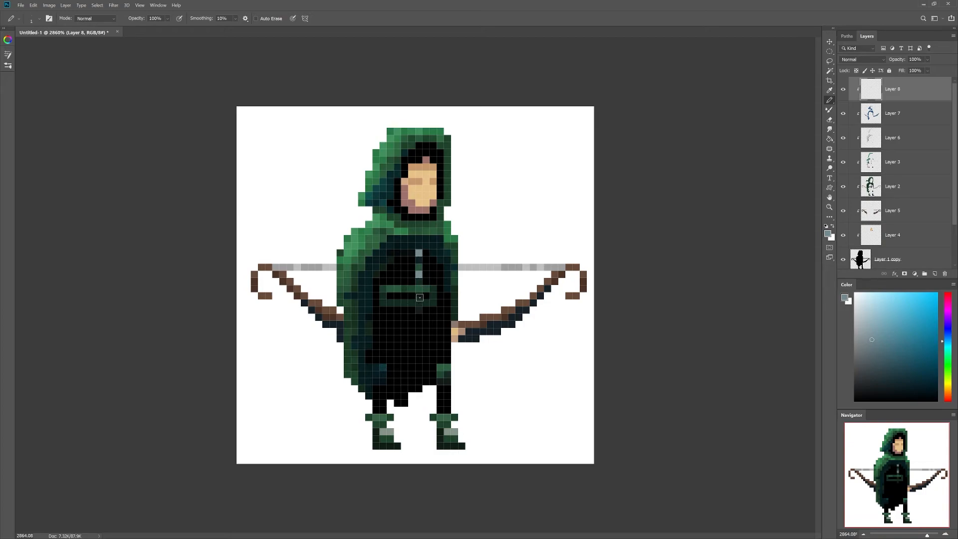
mouse_move(418, 303)
left_mouse_down()
mouse_move(412, 310)
mouse_move(425, 303)
left_mouse_up()
left_click(453, 432)
left_click(391, 432)
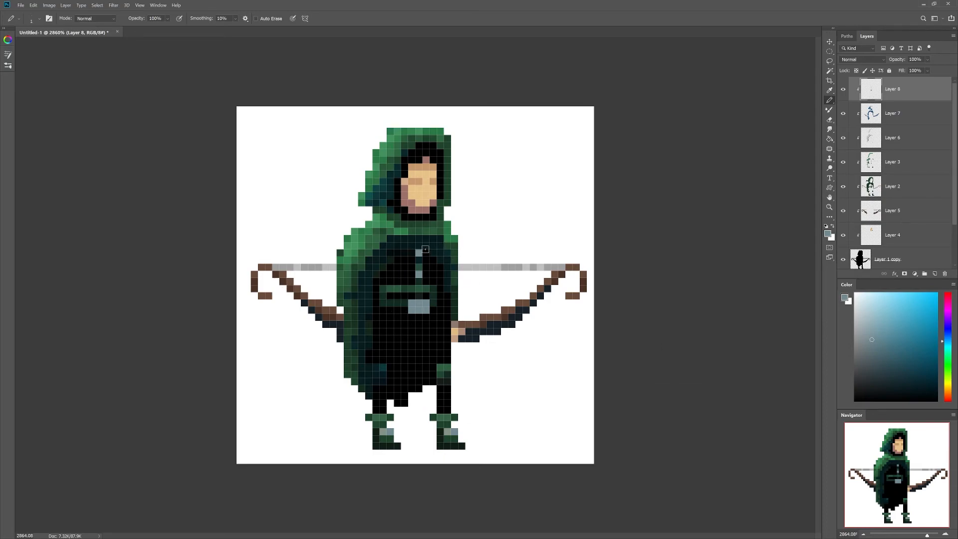
left_click(829, 207)
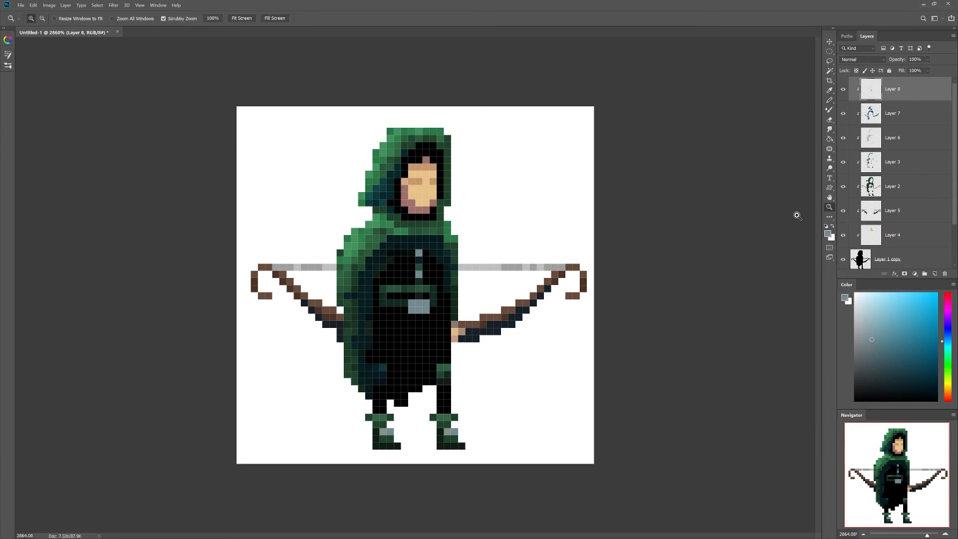
left_click(683, 274, "alt")
left_click_drag(683, 274, 661, 287)
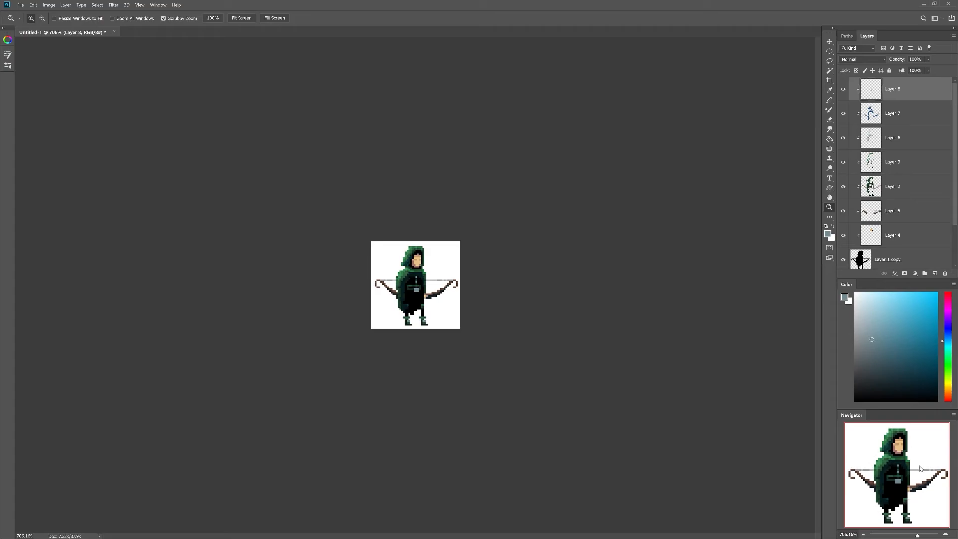
left_click_drag(479, 333, 509, 318)
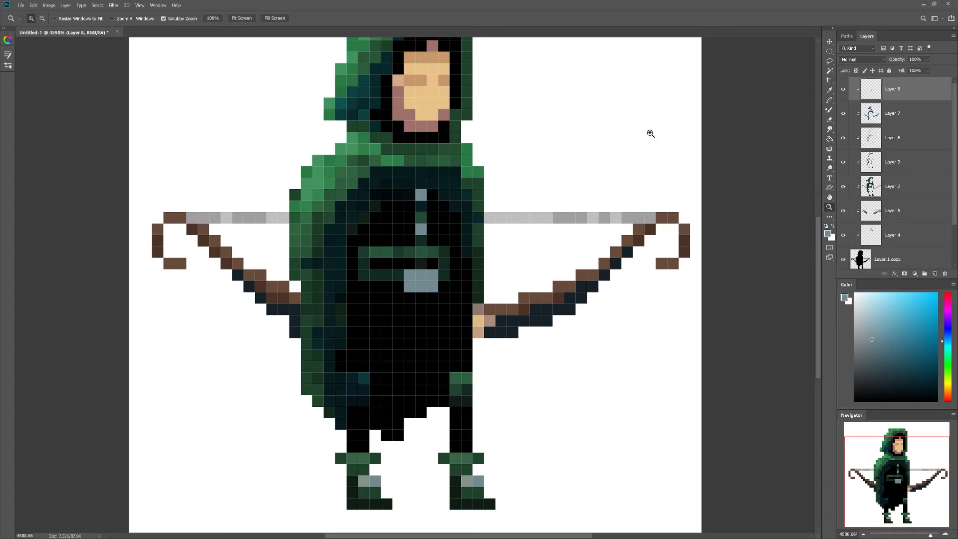
left_click(213, 18)
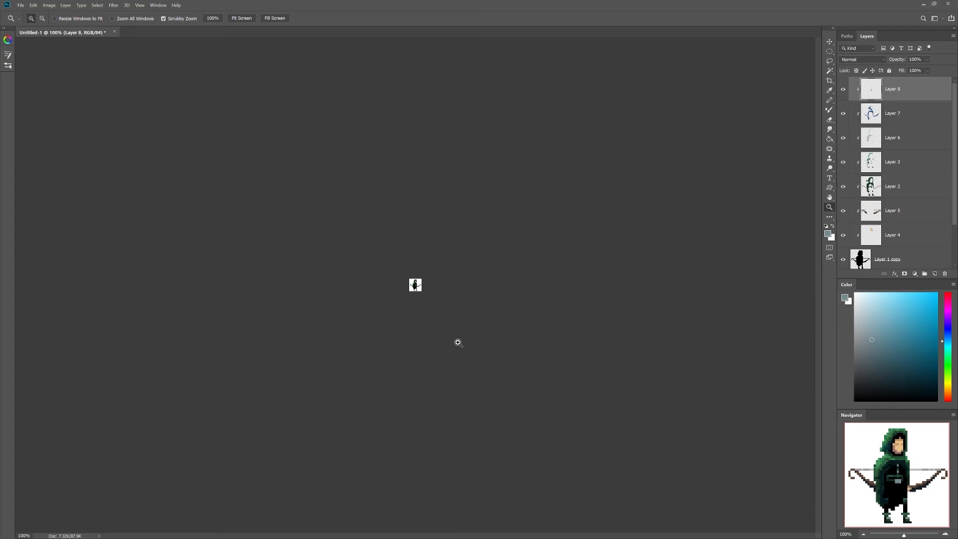
Step: Save the artwork as pixelranger.psd, accepting the Photoshop compatibility options
key("ctrl+s")
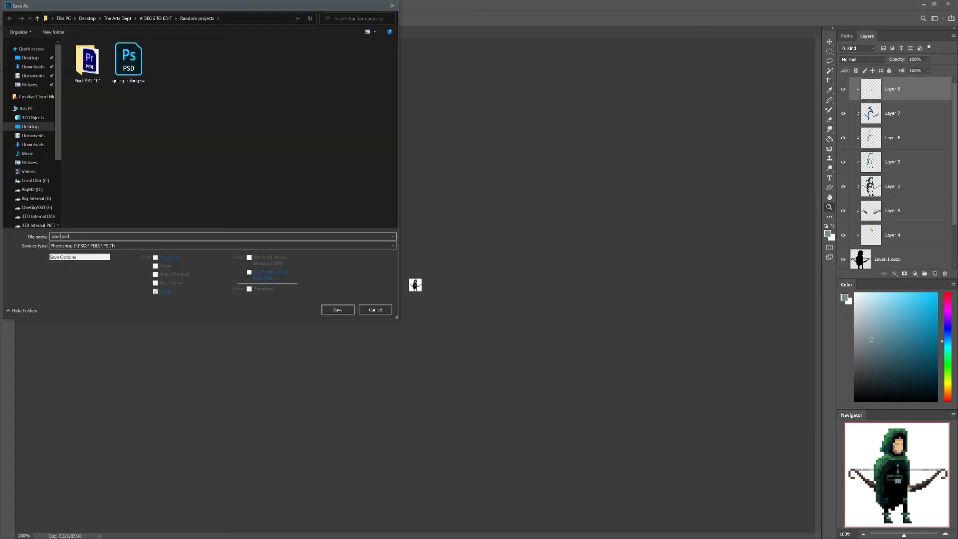
type("pixelranger")
key("Return")
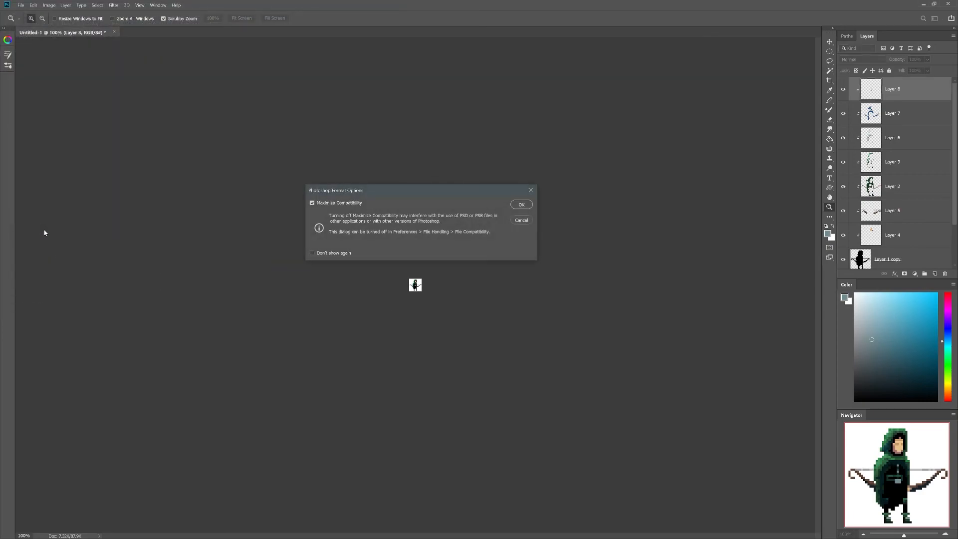
key("Return")
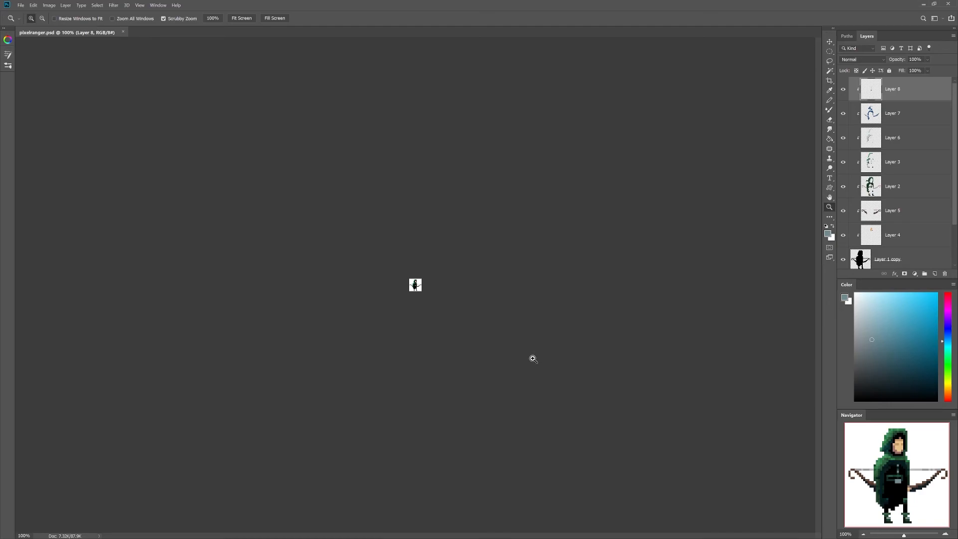
left_click(49, 5)
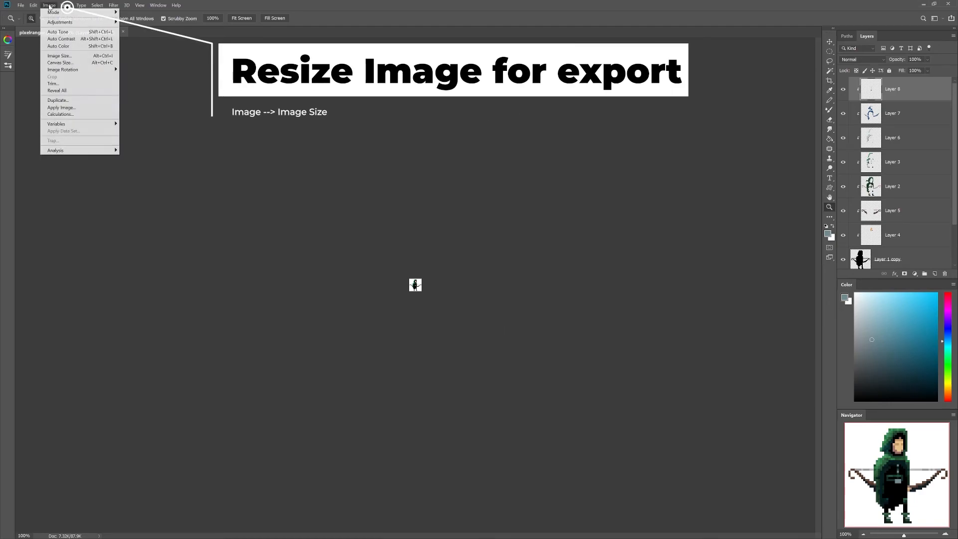
left_click(70, 57)
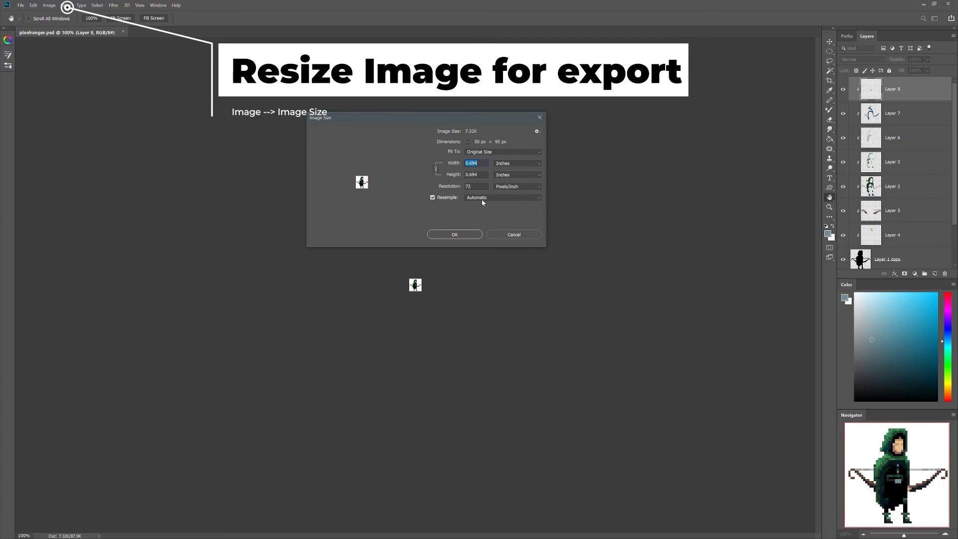
left_click(484, 199)
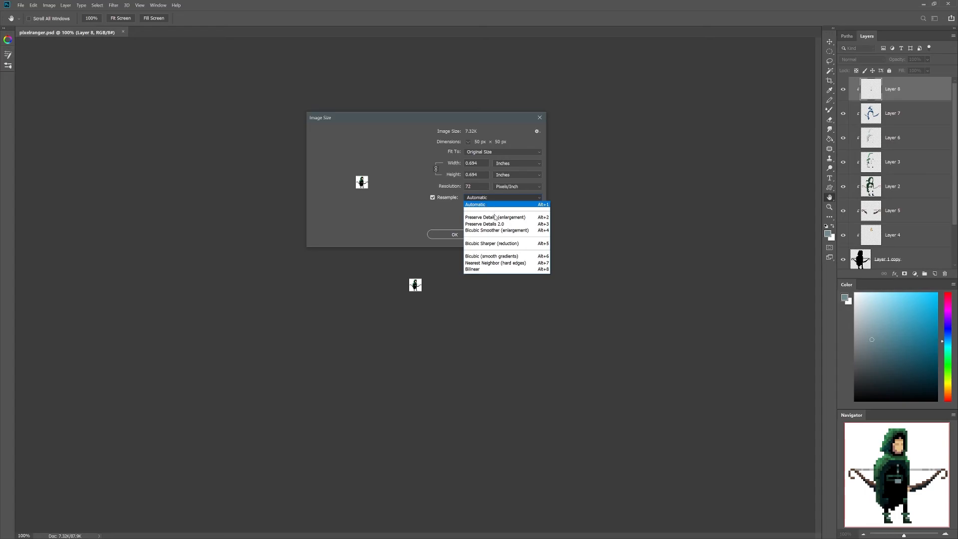
left_click(512, 265)
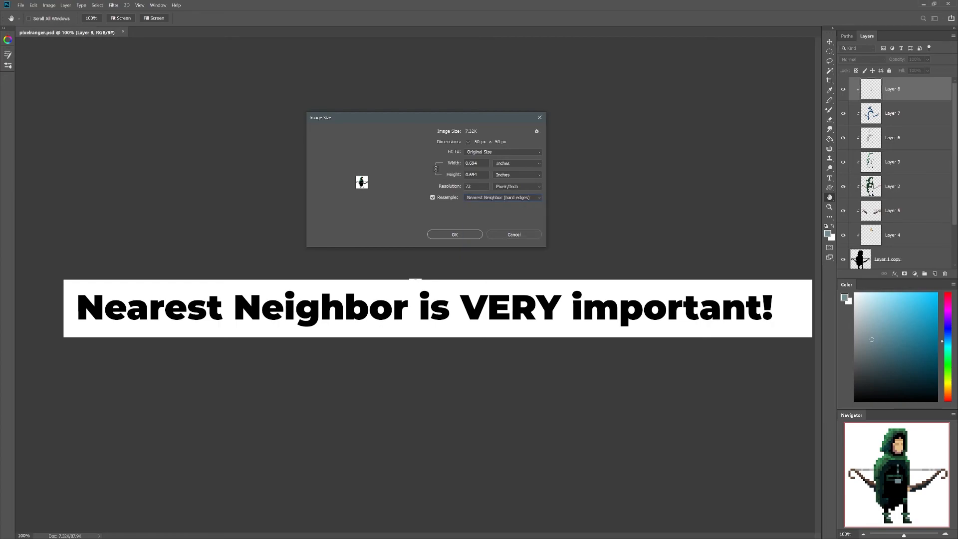
left_click(509, 163)
left_click(506, 177)
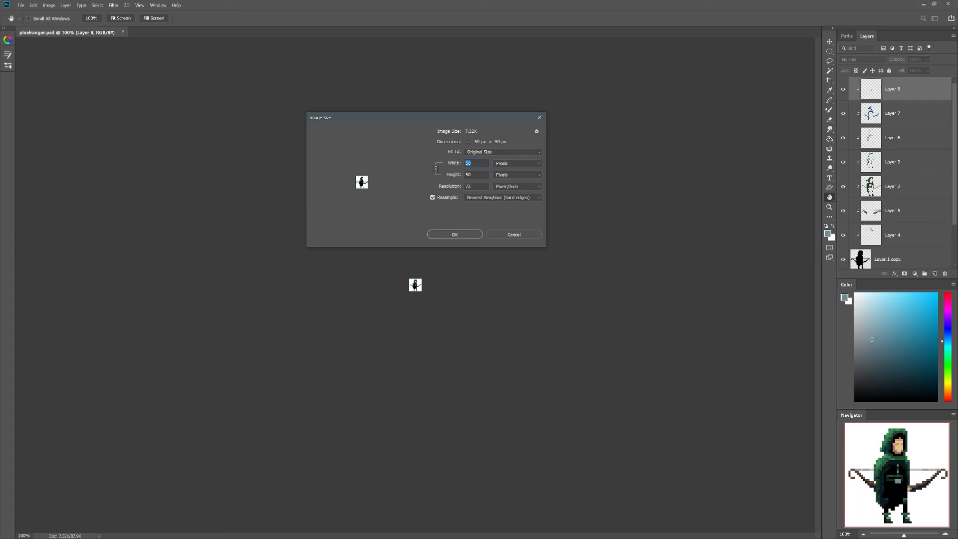
type("100")
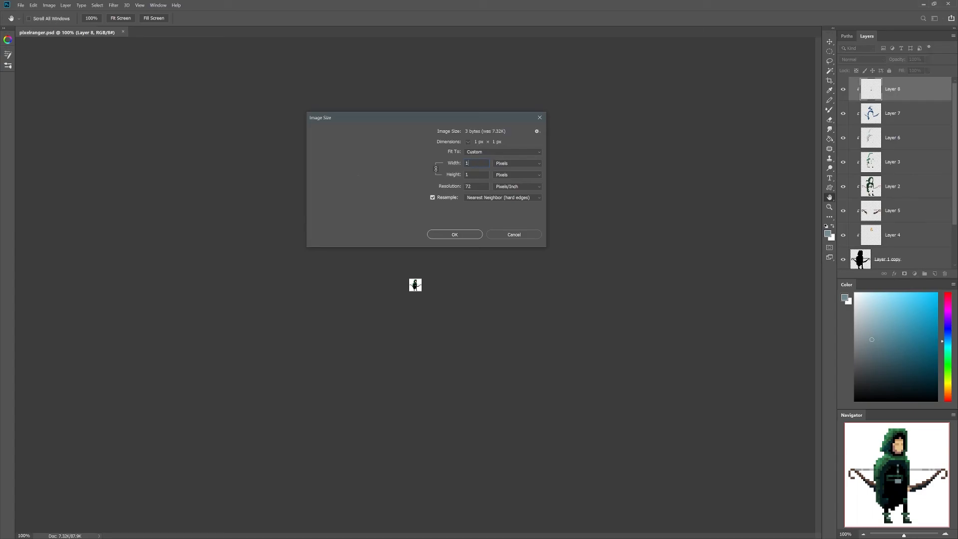
left_click(459, 234)
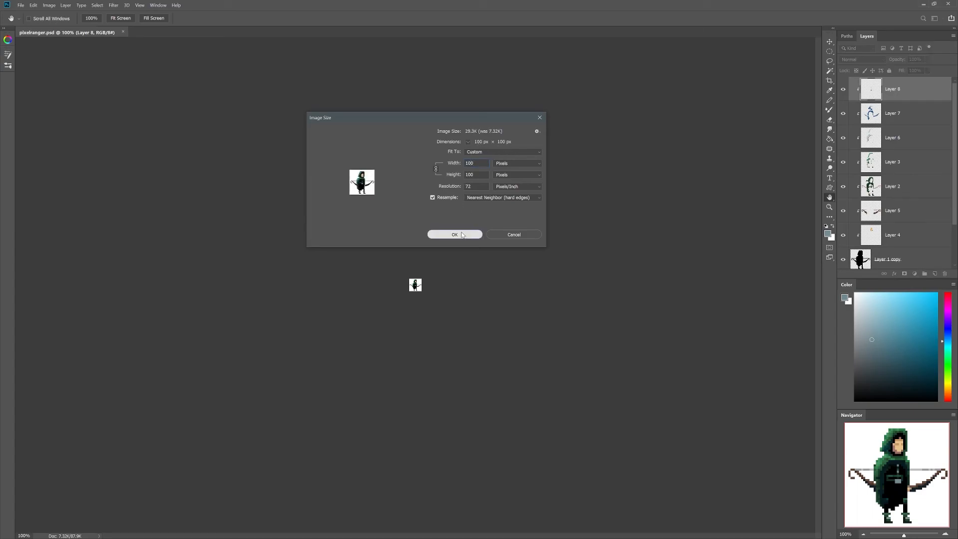
key("z")
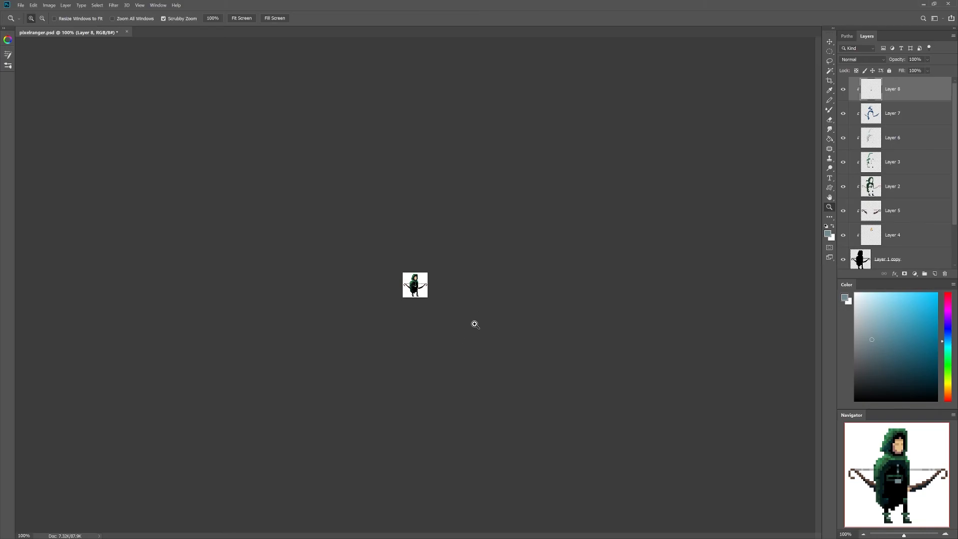
left_click_drag(421, 288, 478, 270)
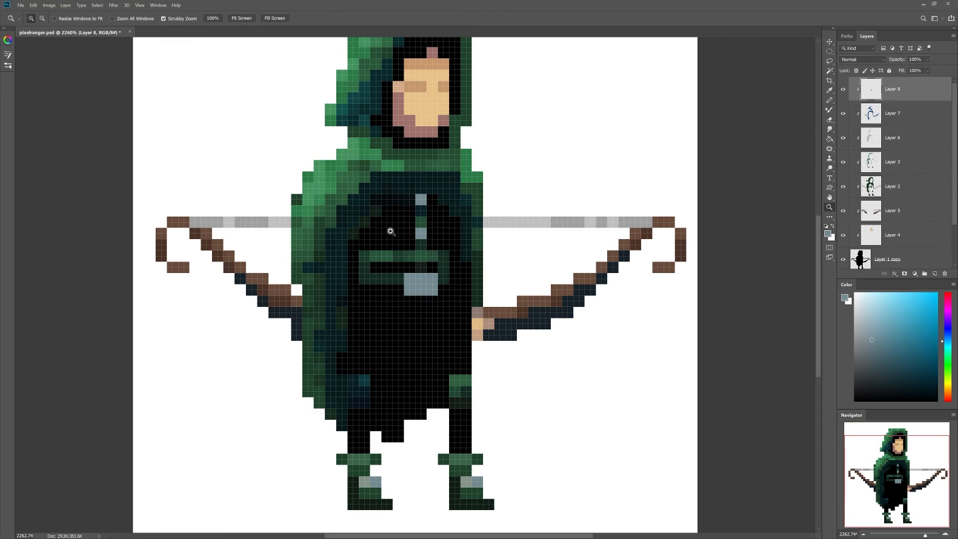
left_click_drag(440, 314, 422, 344)
key("ctrl+z")
key("ctrl+1")
left_click_drag(432, 271, 491, 255)
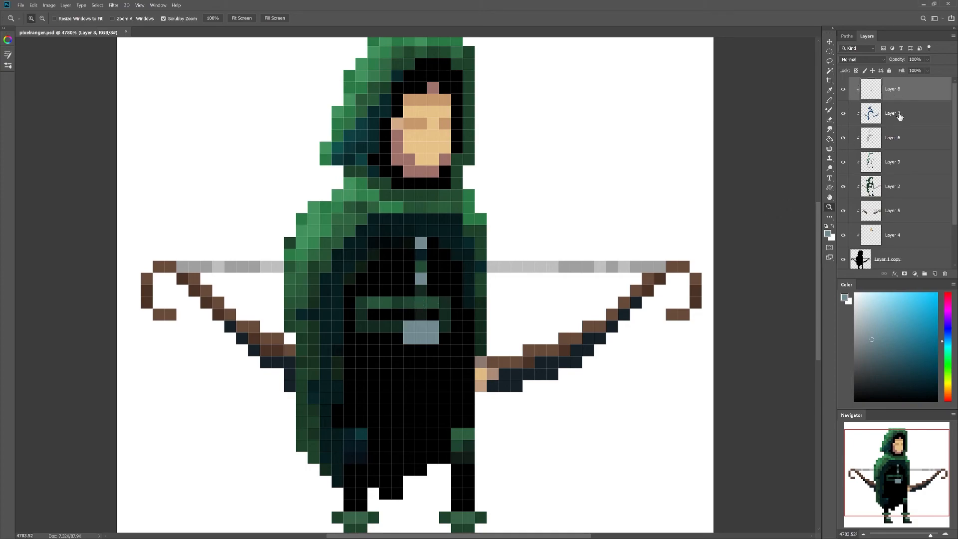
left_click_drag(460, 239, 436, 243)
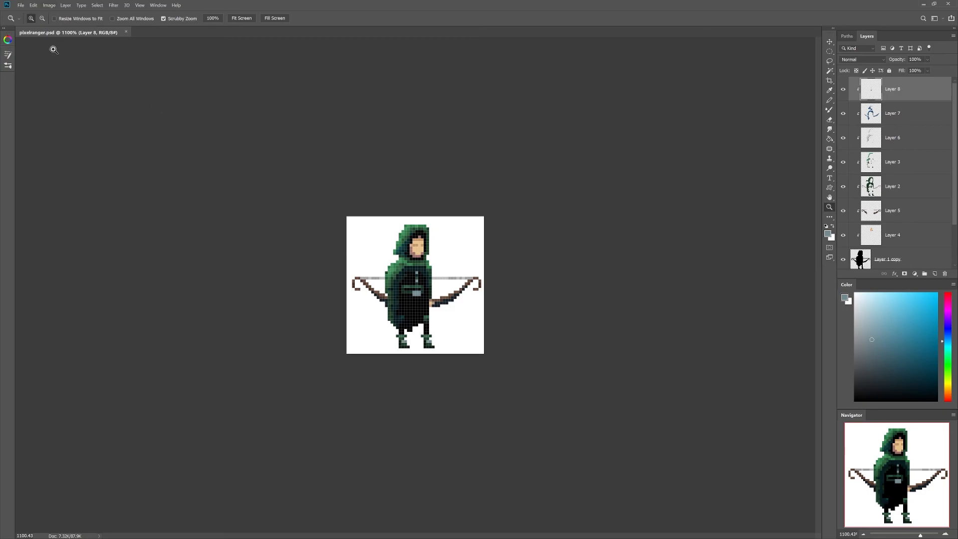
Step: Enlarge the image to 600 percent in the Image Size dialog
left_click(49, 5)
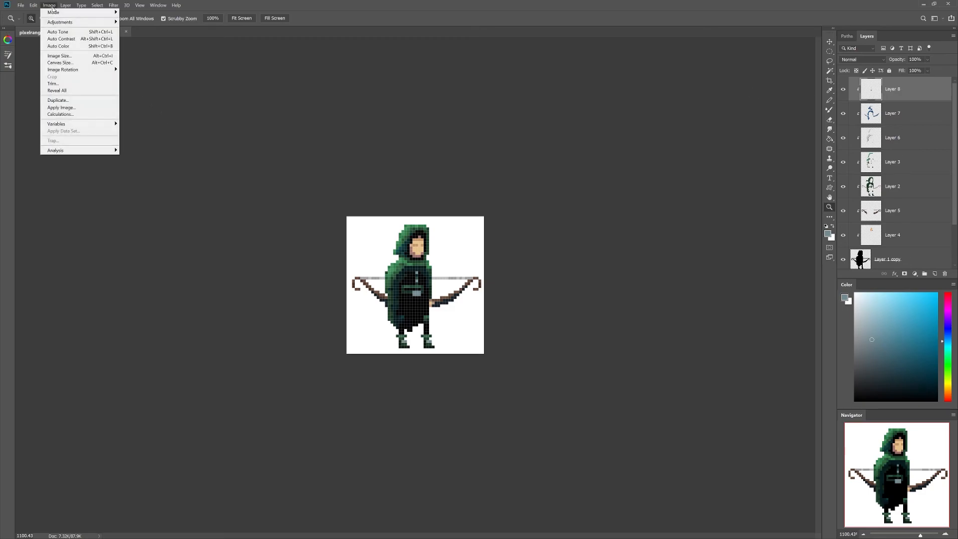
left_click(70, 56)
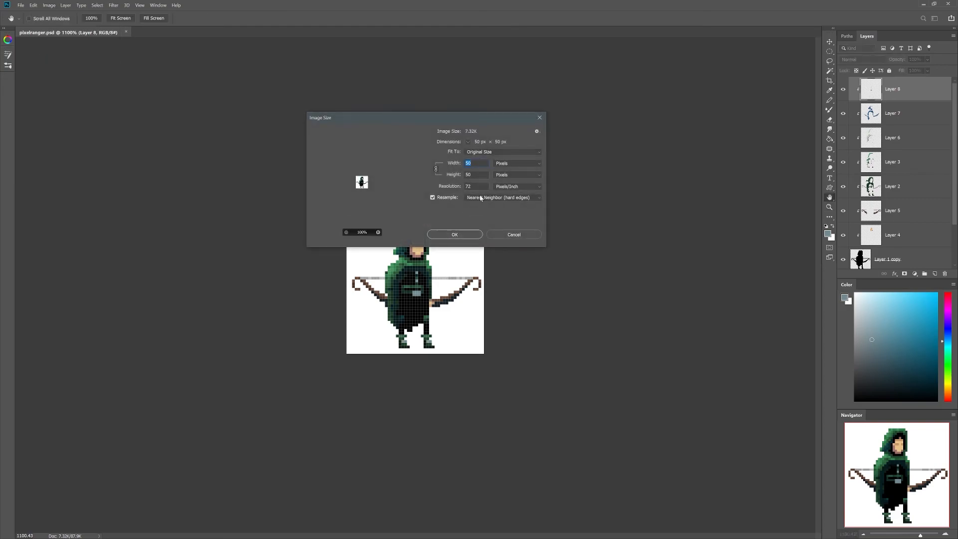
left_click(513, 163)
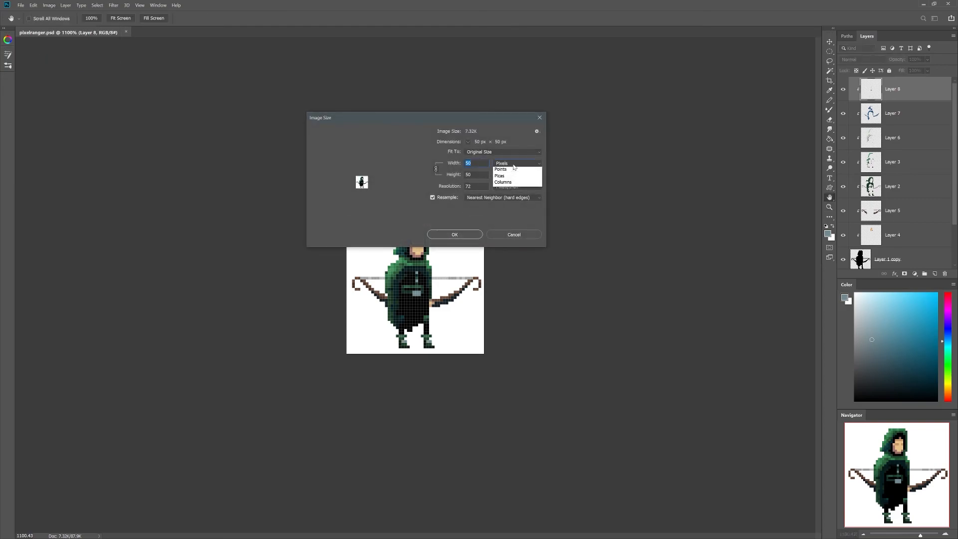
left_click(509, 170)
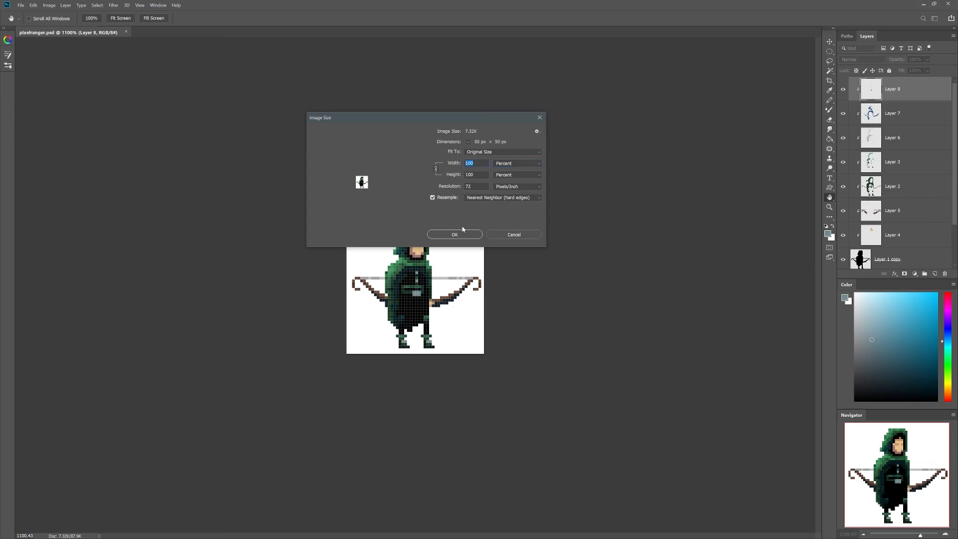
type("600")
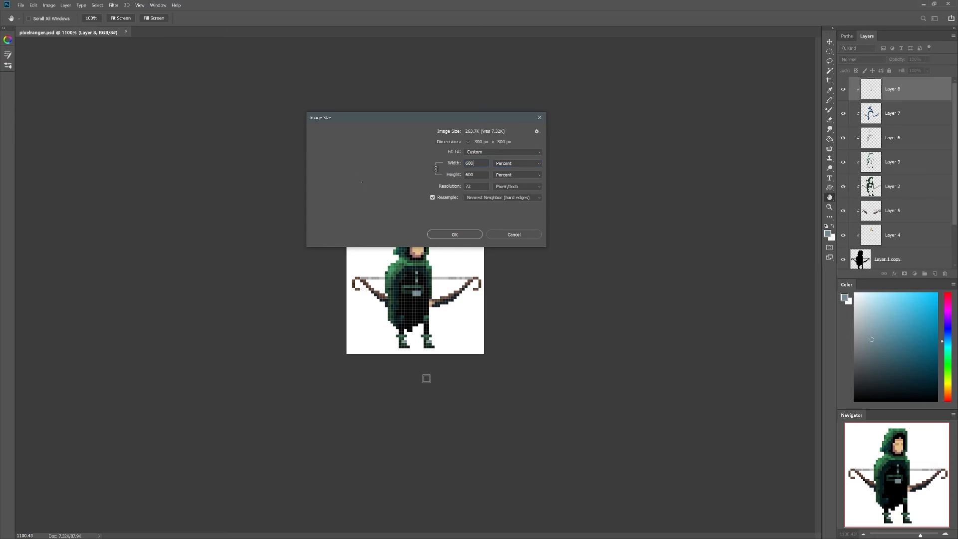
left_click(461, 233)
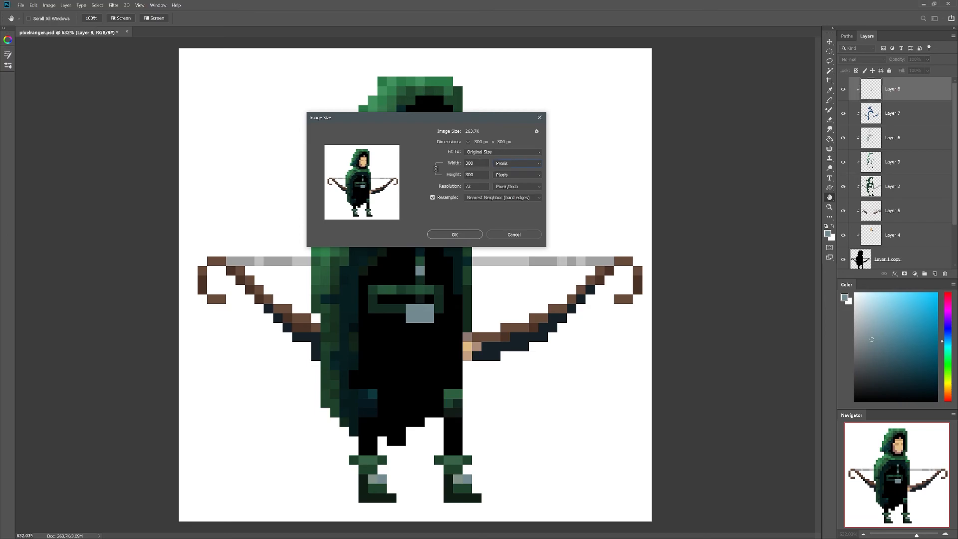
Step: Resize the width to 2000 px with Nearest Neighbor and zoom in to check the crisp pixels
double_click(547, 215)
type("2000")
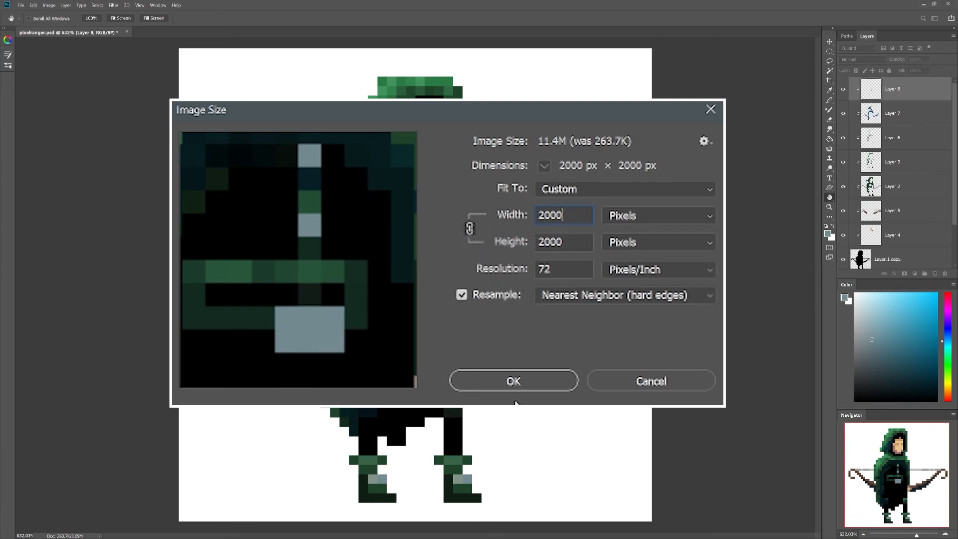
left_click(532, 383)
key("z")
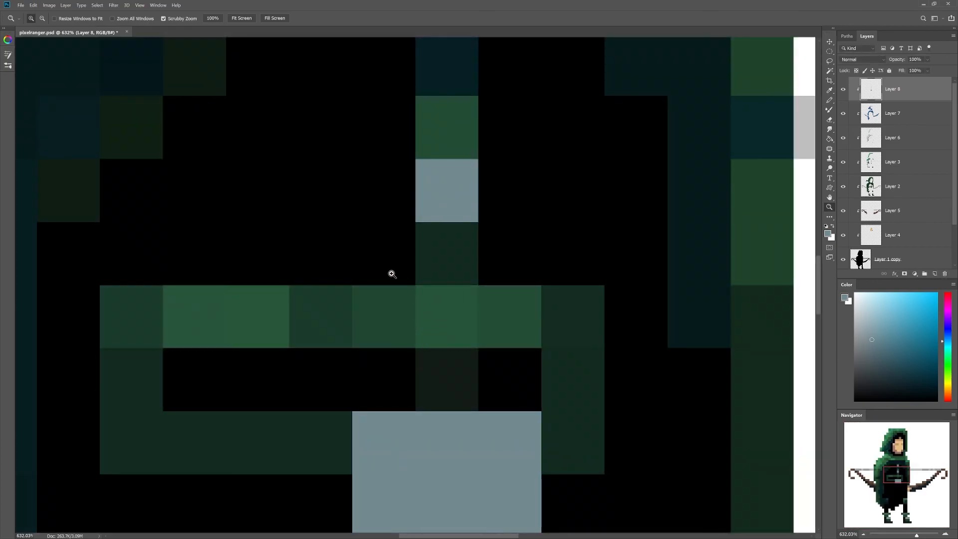
key("ctrl+1")
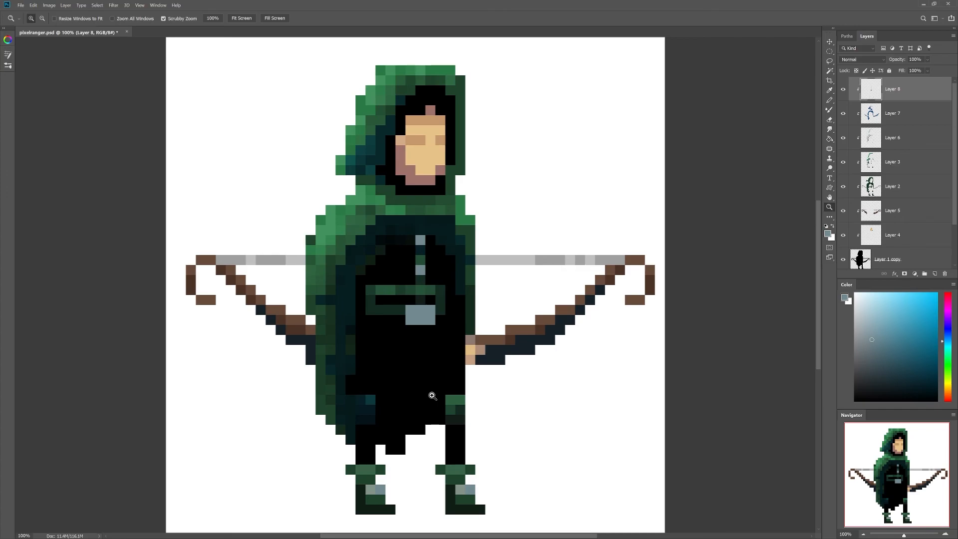
left_click_drag(445, 358, 476, 346)
left_click_drag(611, 279, 348, 445)
left_click_drag(363, 241, 384, 230)
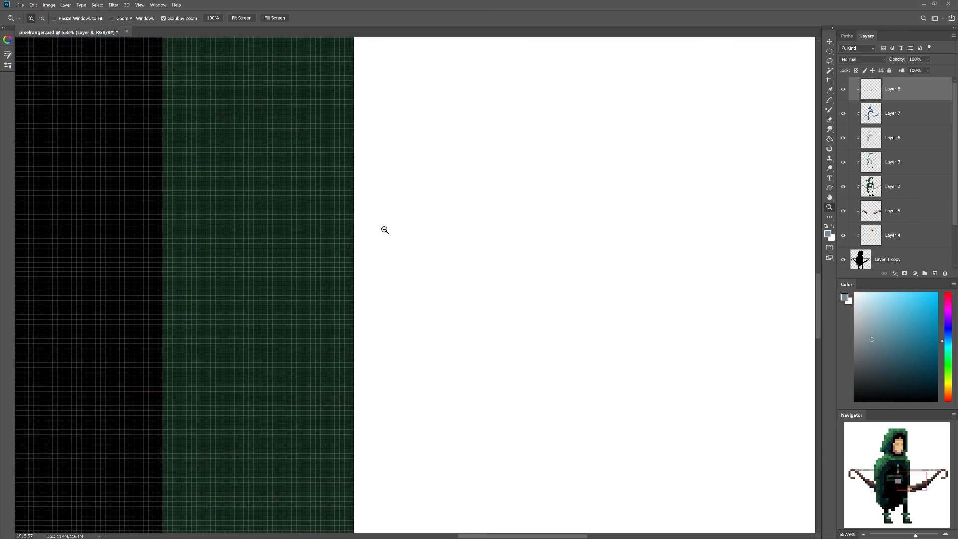